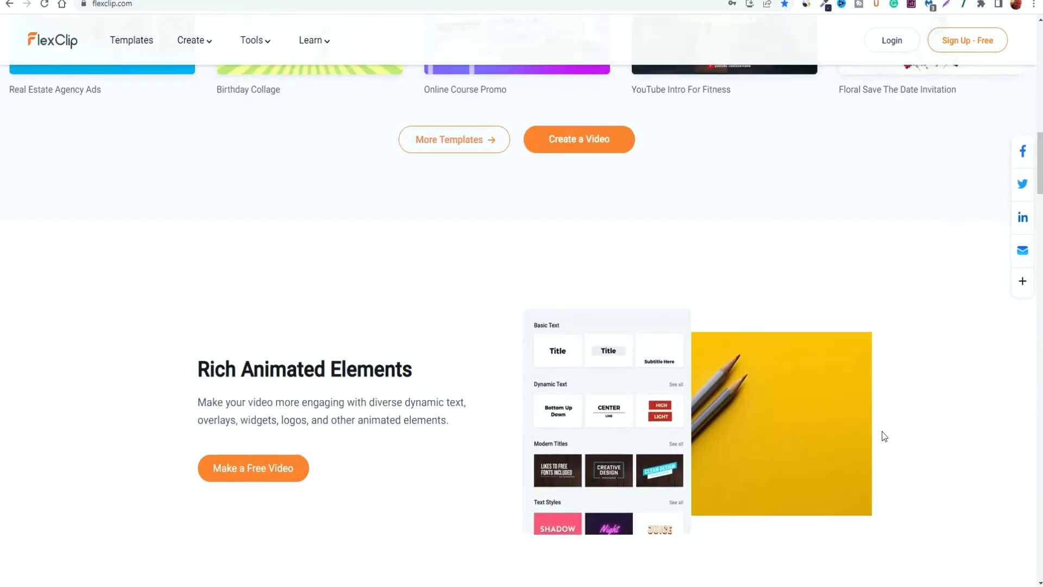
Examine the FlexClip homepage's feature, stock media and how-to sections down to the footer links.
scroll(910, 435, down, 8)
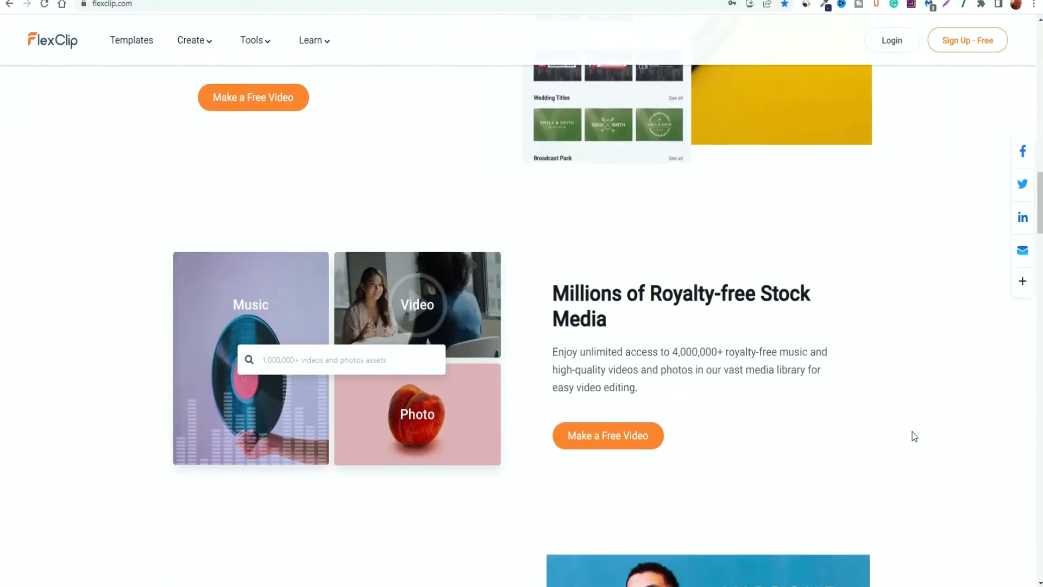
scroll(973, 446, down, 7)
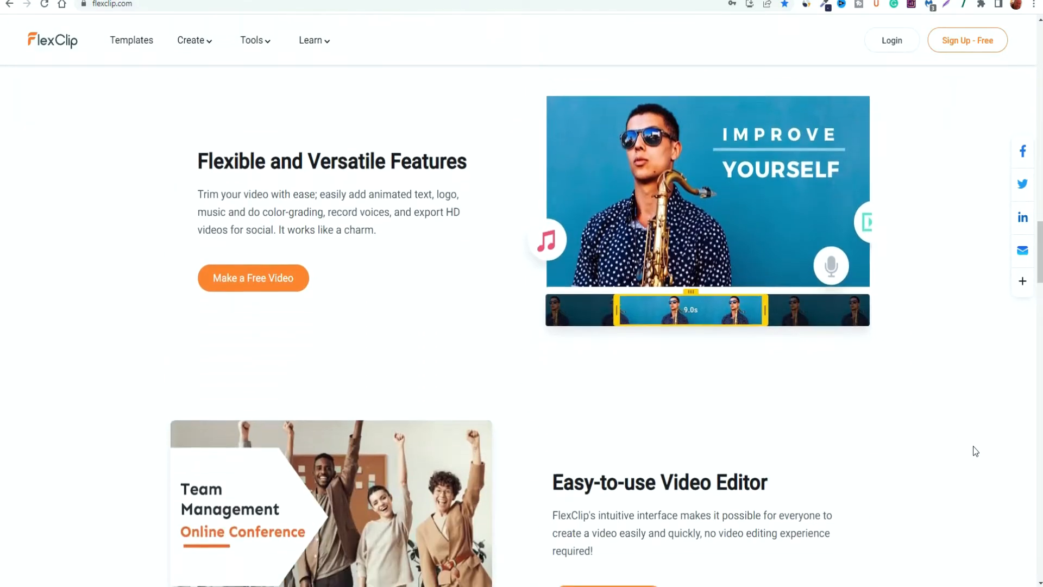
scroll(973, 451, down, 4)
scroll(973, 451, down, 6)
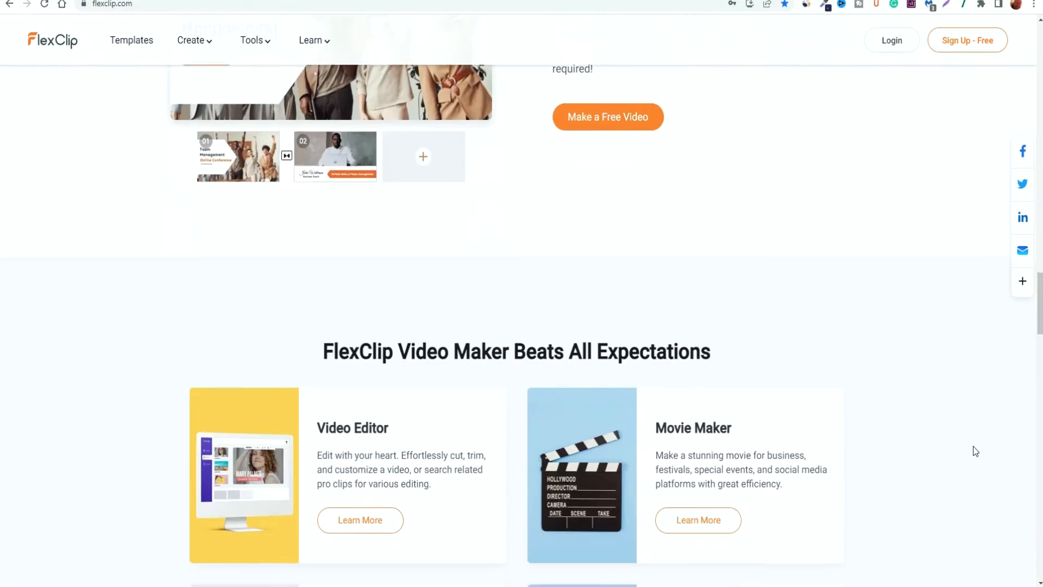
scroll(973, 451, down, 16)
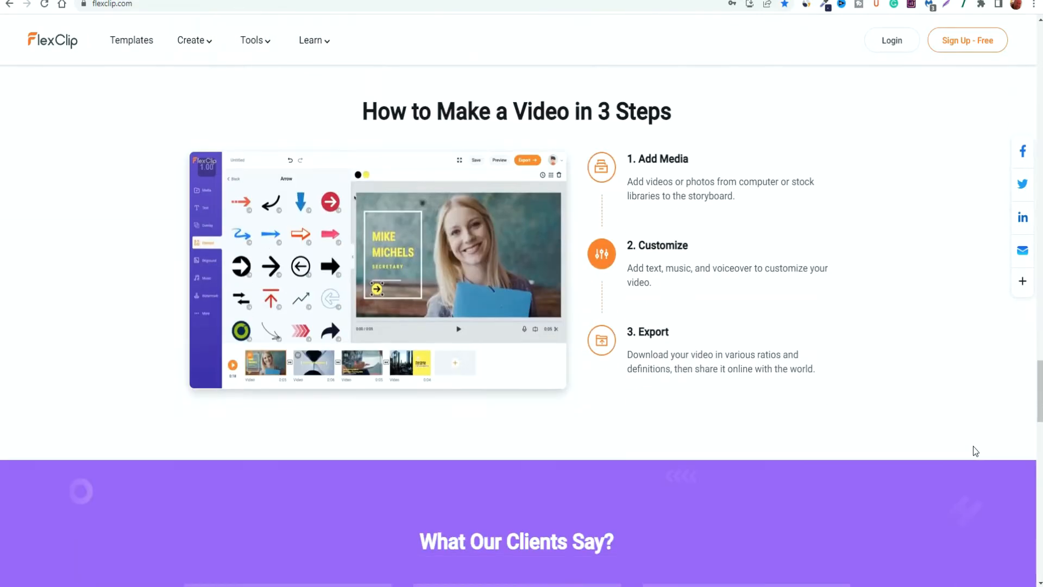
scroll(974, 451, down, 20)
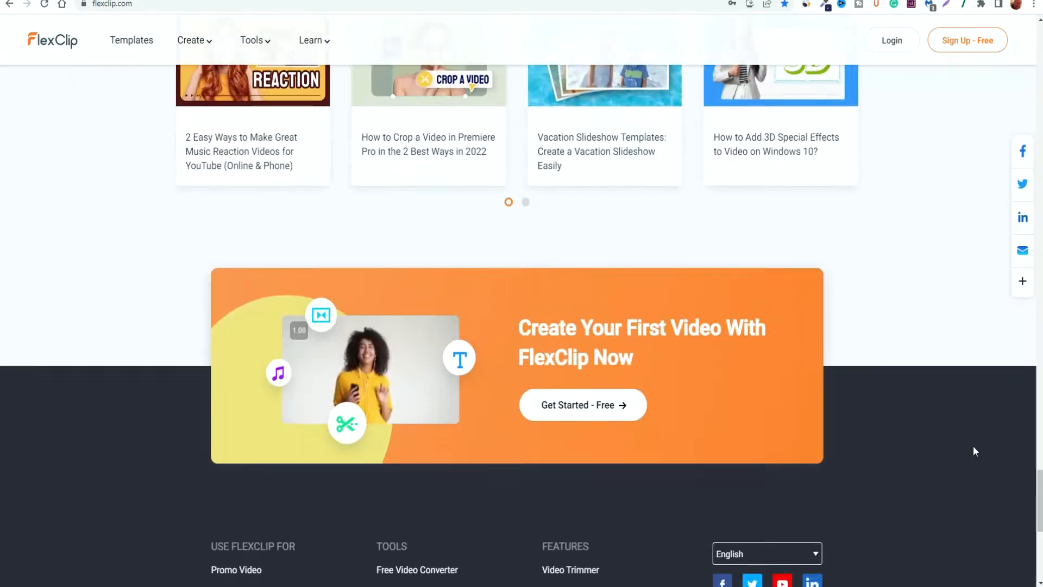
scroll(973, 451, down, 5)
scroll(974, 451, up, 4)
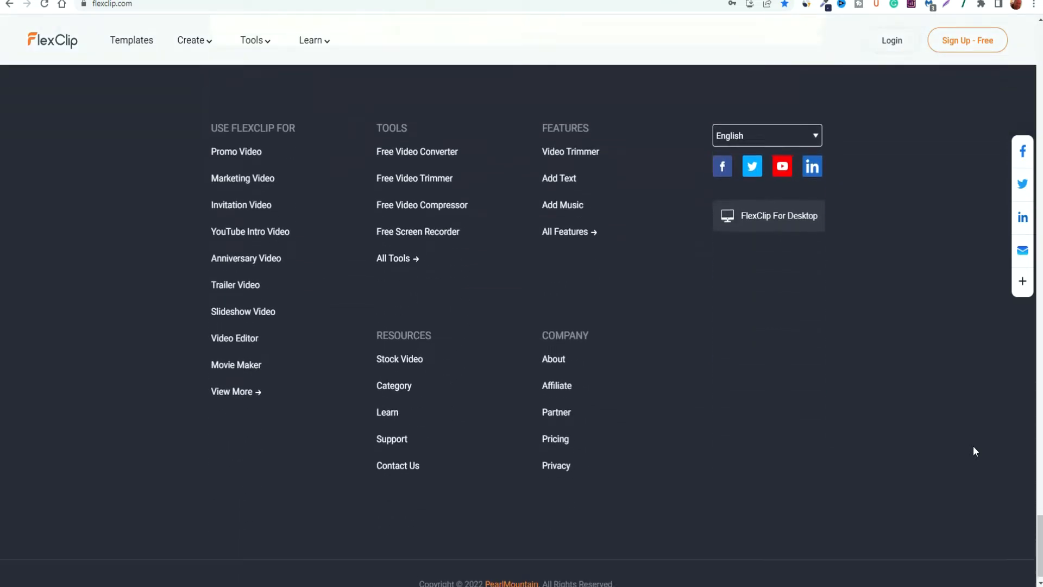
Return to the top of the homepage and show the Create video categories and the Tools options.
scroll(973, 450, up, 14)
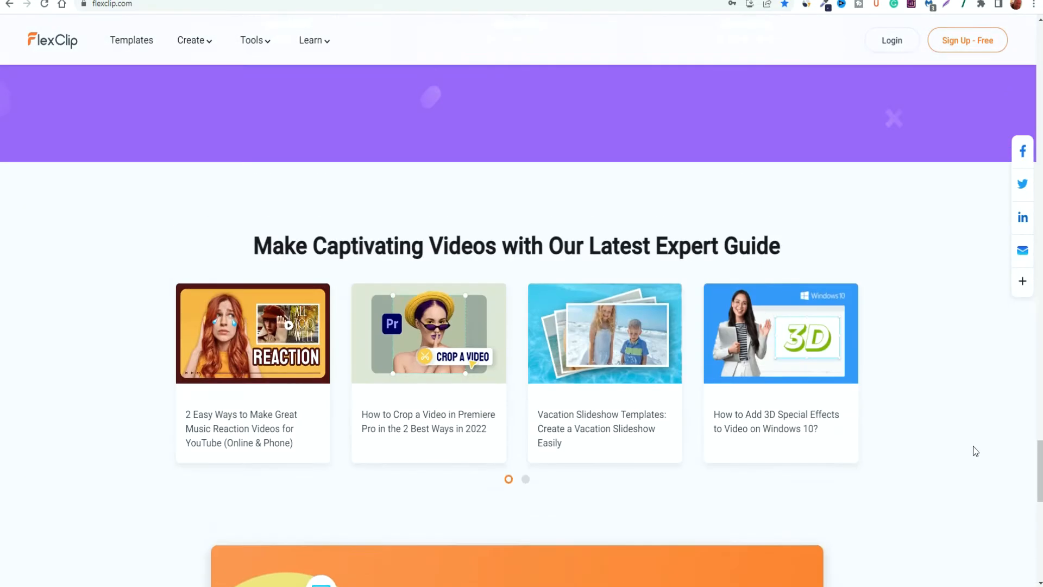
scroll(973, 449, up, 10)
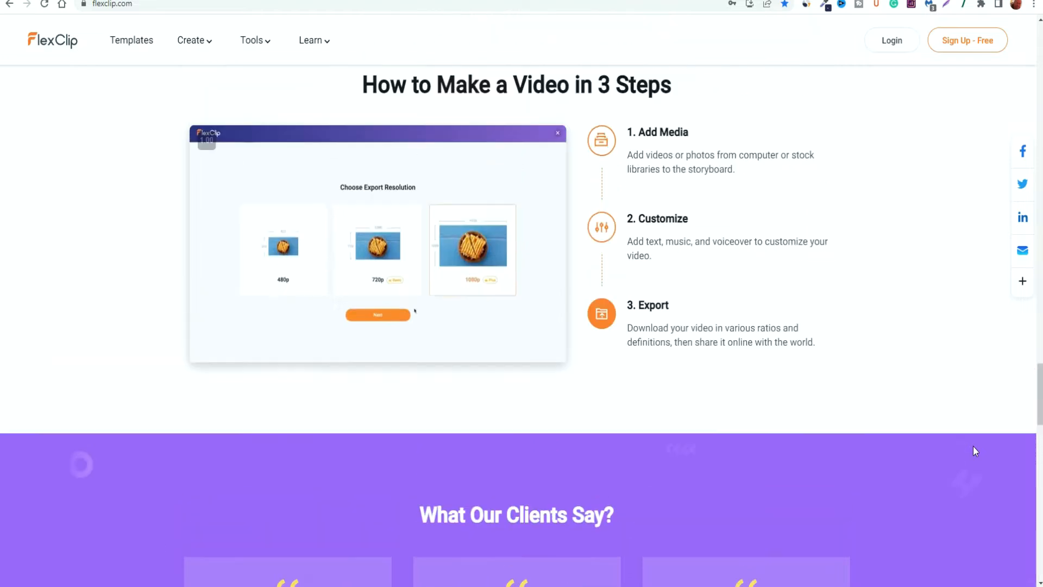
scroll(974, 447, up, 1)
scroll(974, 447, down, 1)
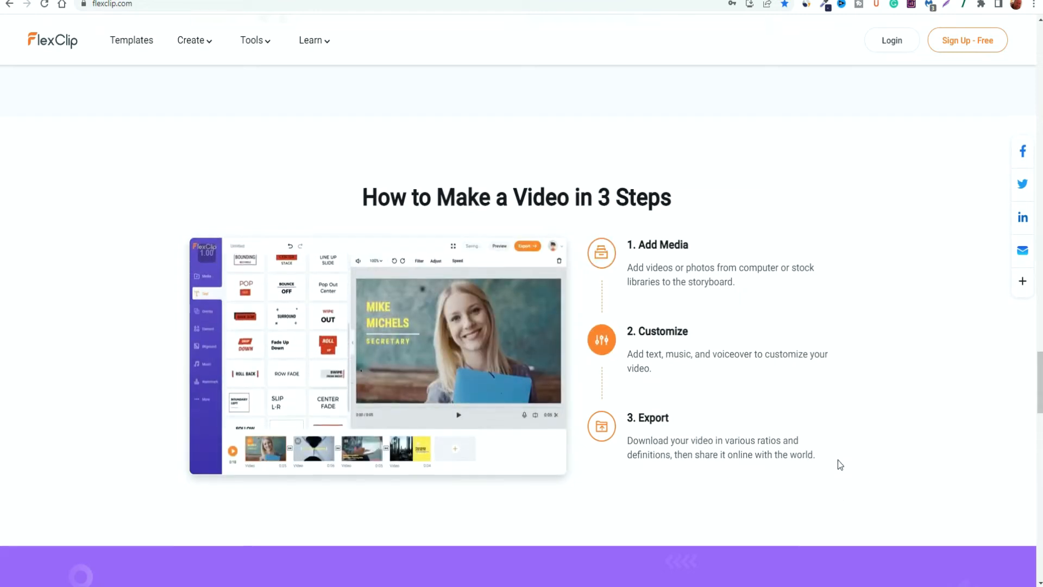
scroll(842, 462, up, 4)
scroll(851, 477, up, 10)
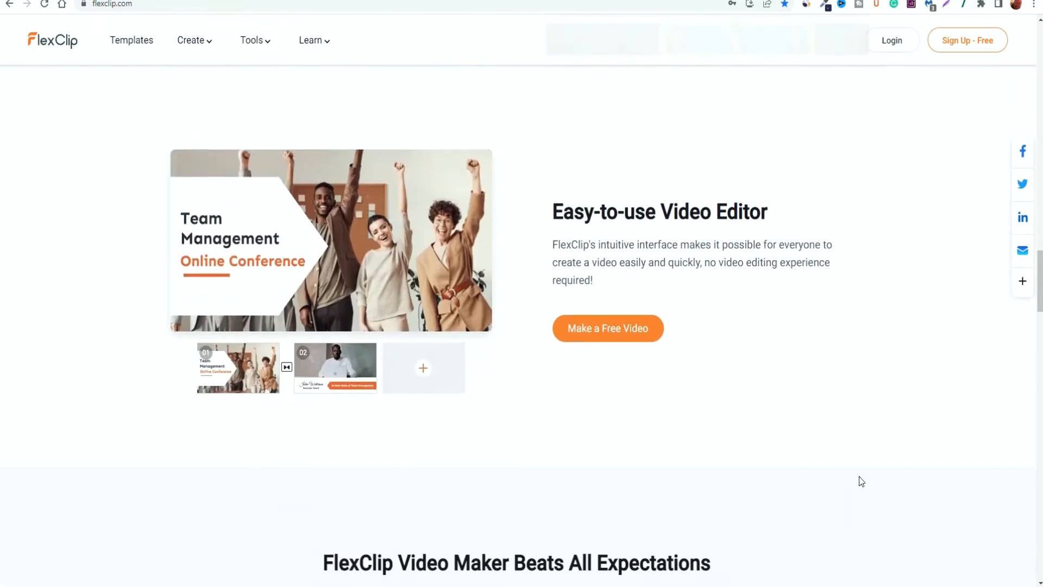
scroll(861, 482, up, 16)
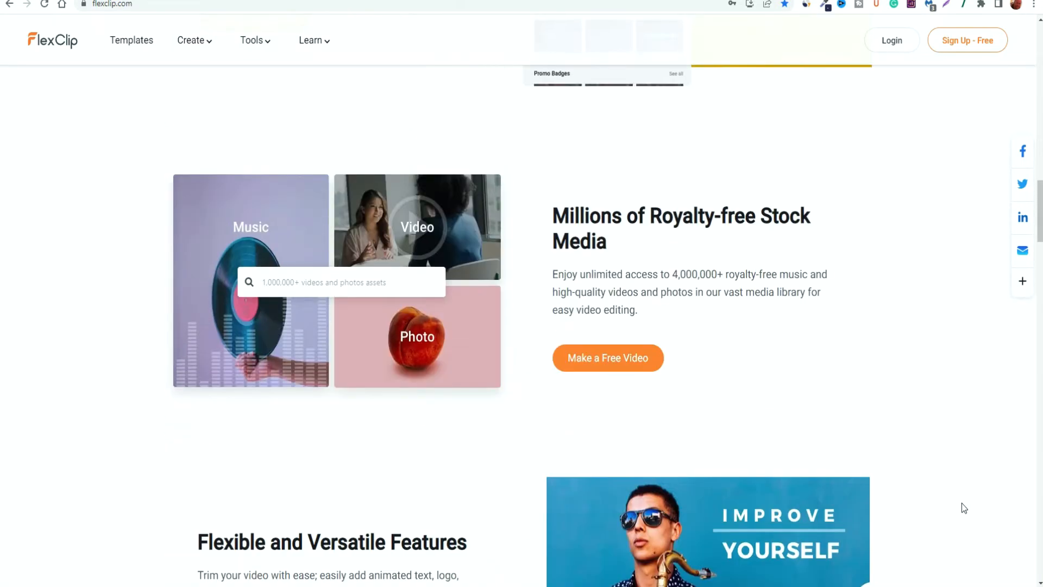
scroll(961, 503, up, 10)
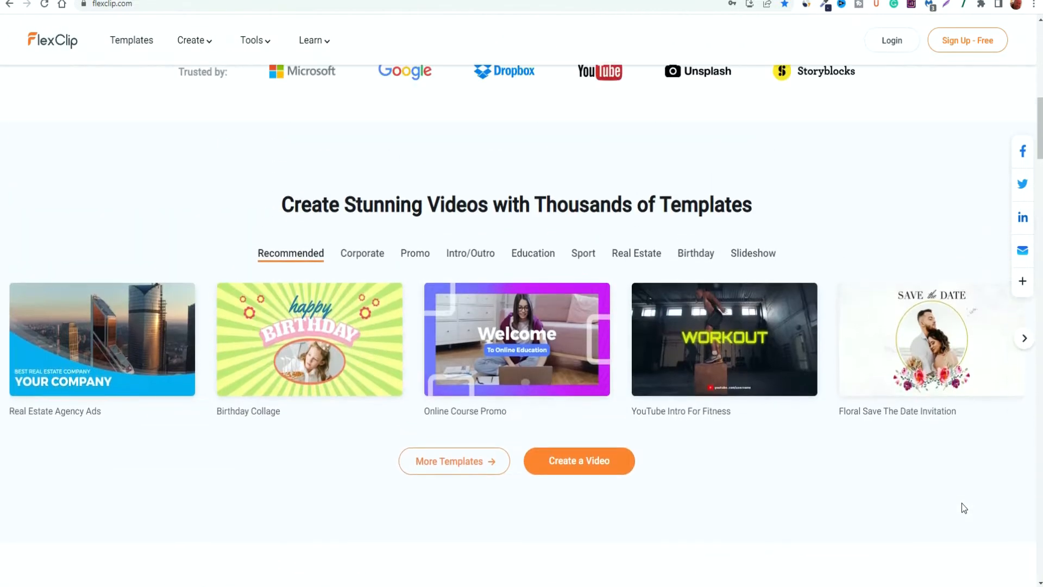
scroll(962, 503, up, 8)
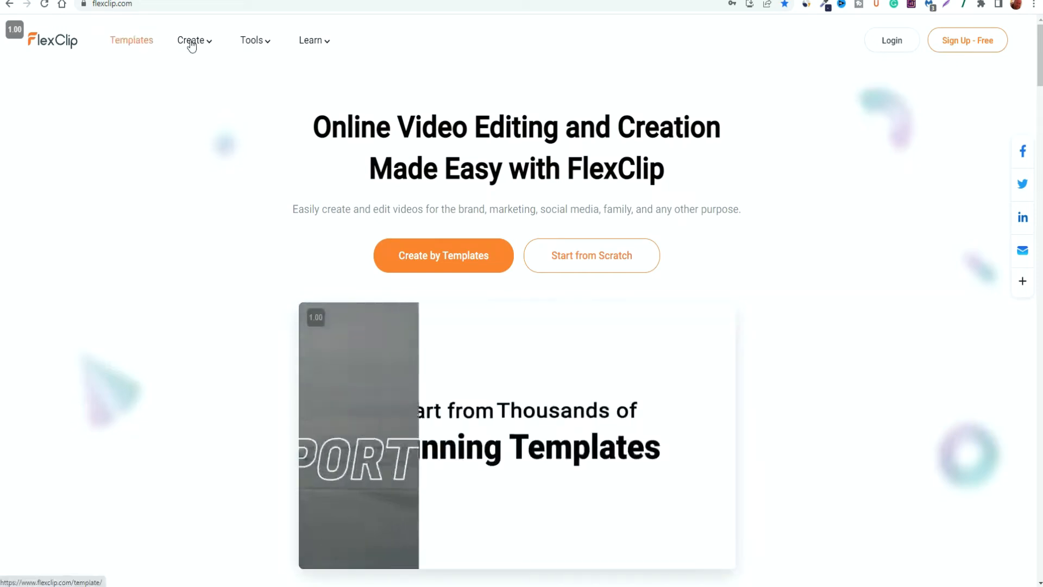
mouse_move(212, 48)
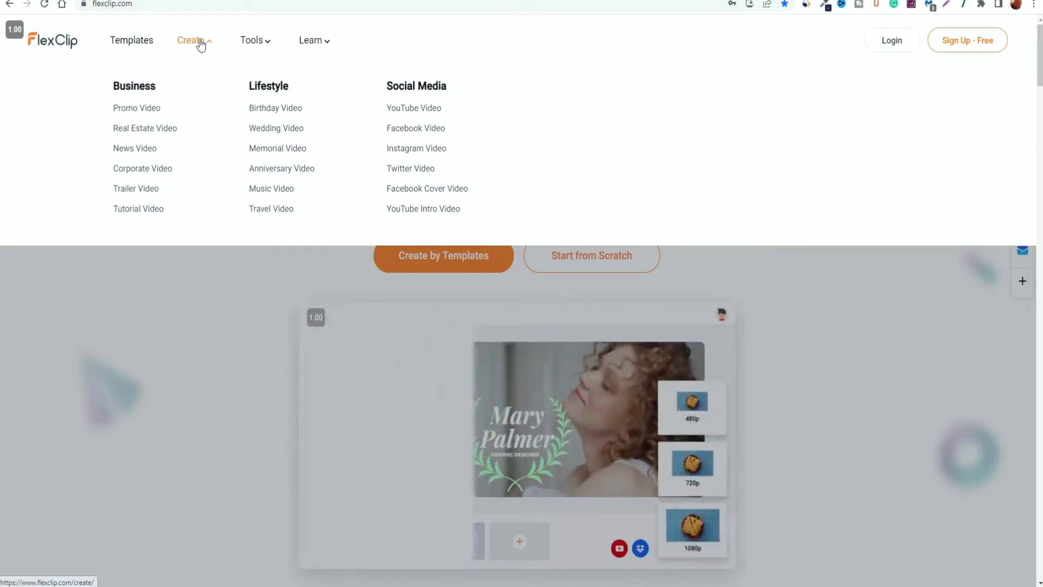
mouse_move(267, 40)
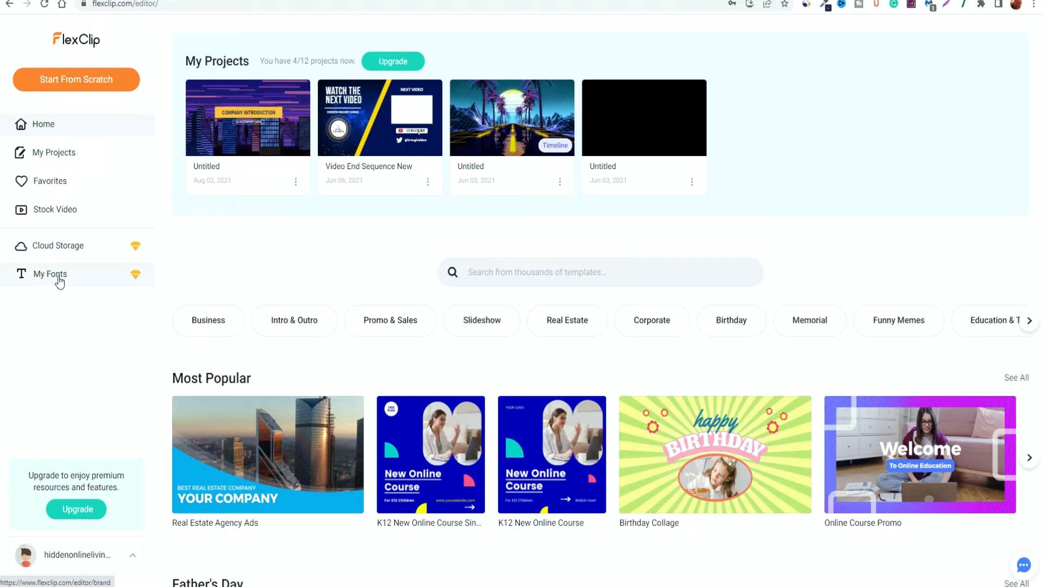
Browse the template categories on the editor's home page from Most Popular down to Social Media and Vertical.
scroll(344, 256, down, 12)
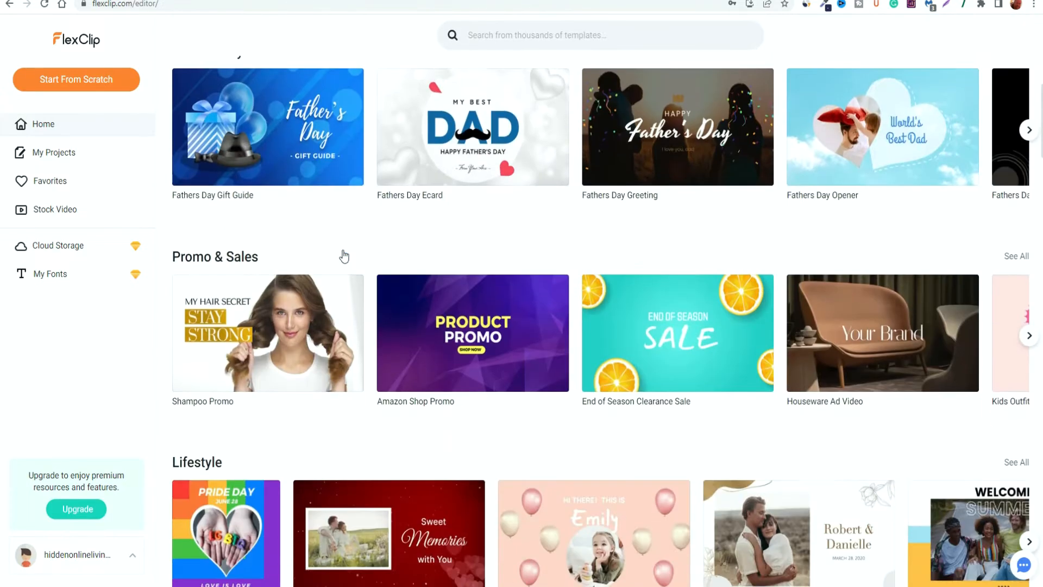
scroll(344, 256, down, 13)
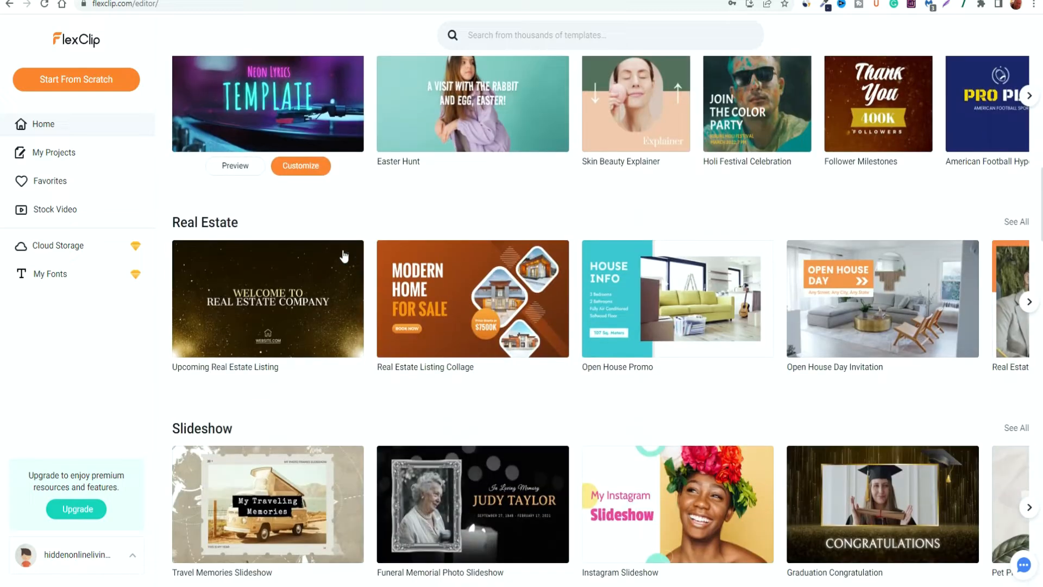
scroll(344, 256, down, 1)
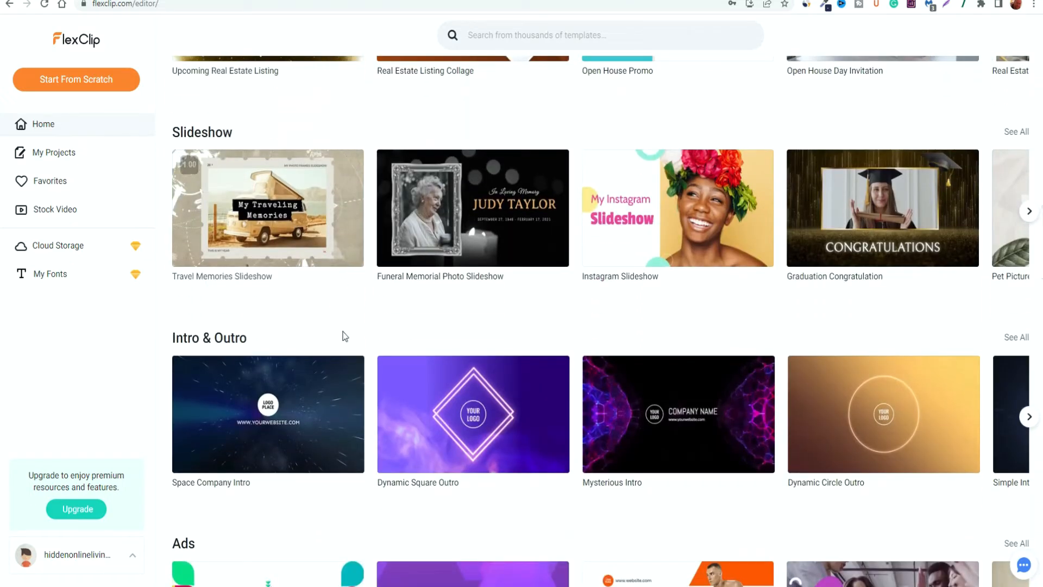
scroll(344, 334, down, 4)
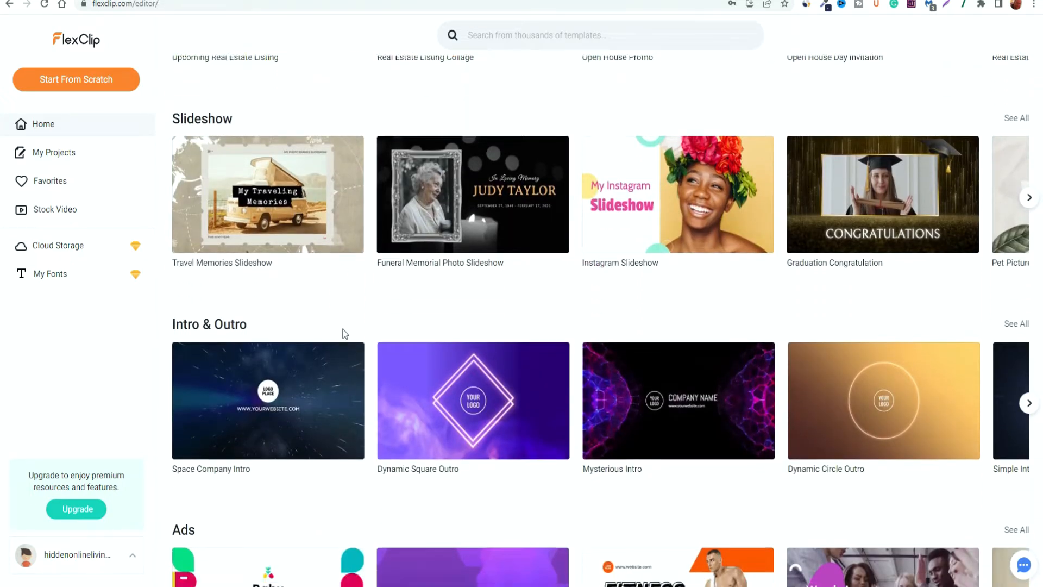
scroll(328, 328, down, 3)
scroll(328, 328, down, 12)
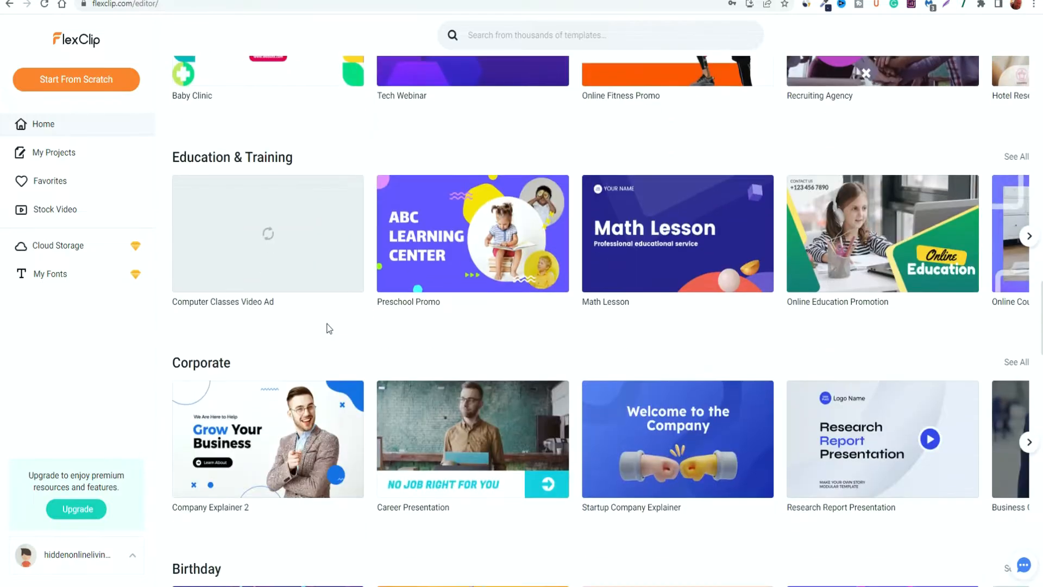
scroll(431, 337, down, 2)
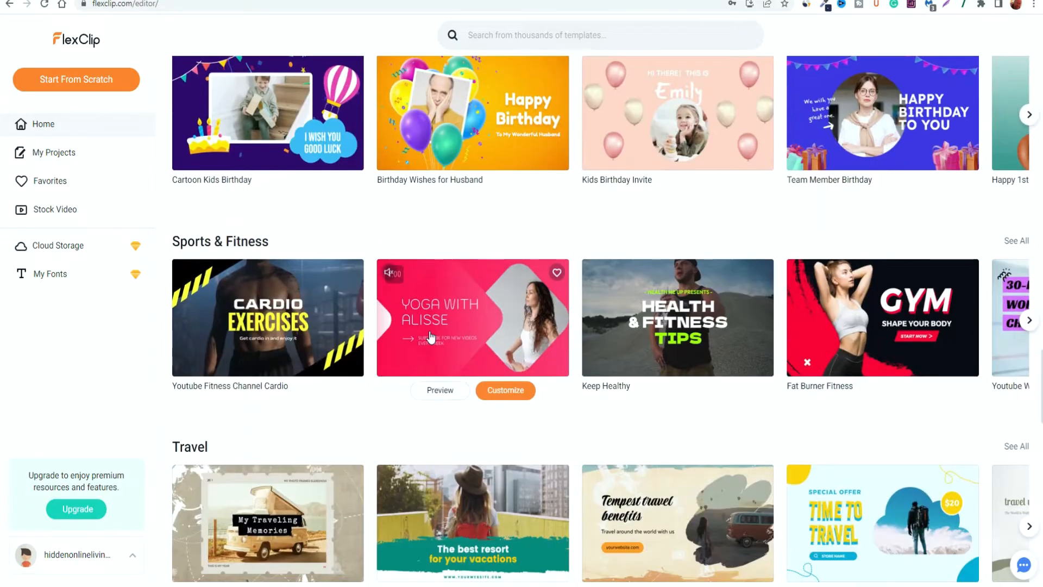
scroll(432, 338, down, 10)
scroll(570, 386, down, 12)
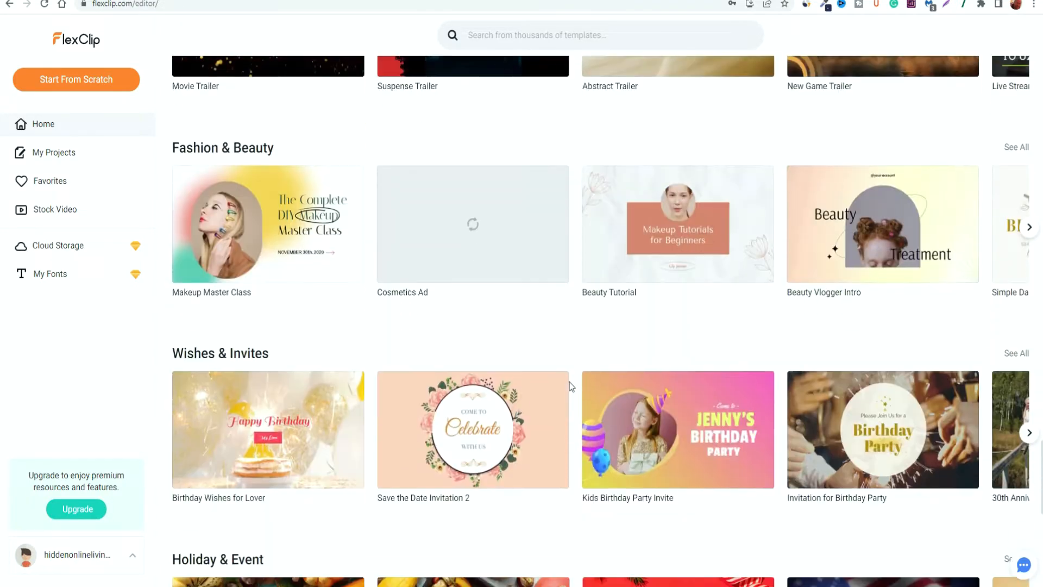
scroll(584, 410, down, 2)
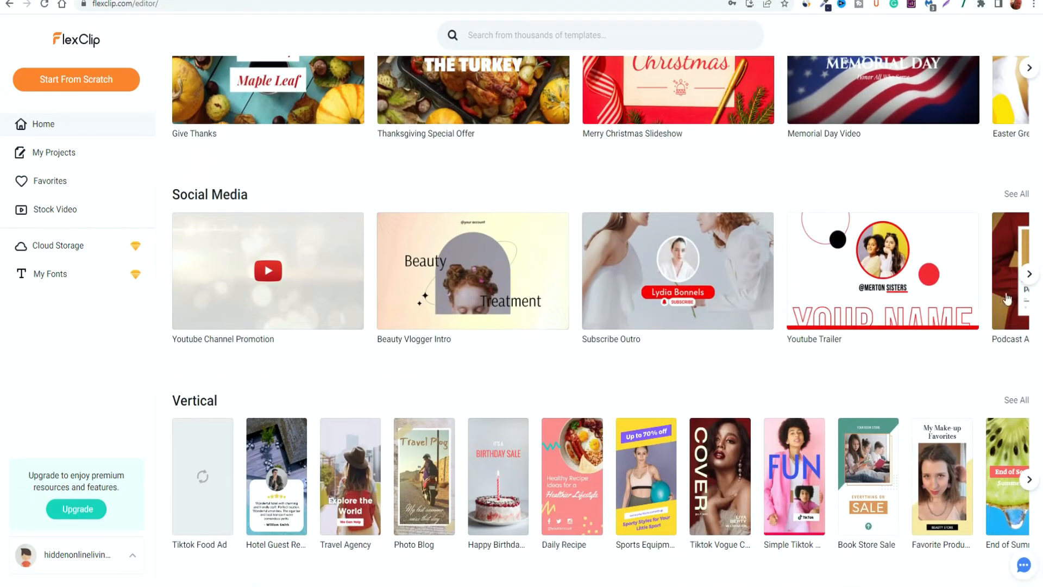
Preview the Youtube Trailer, Beauty Vlogger Intro, Youtube Channel Promotion, Photo Blog and Tiktok Vogue templates in the Social Media and Vertical categories.
mouse_move(859, 308)
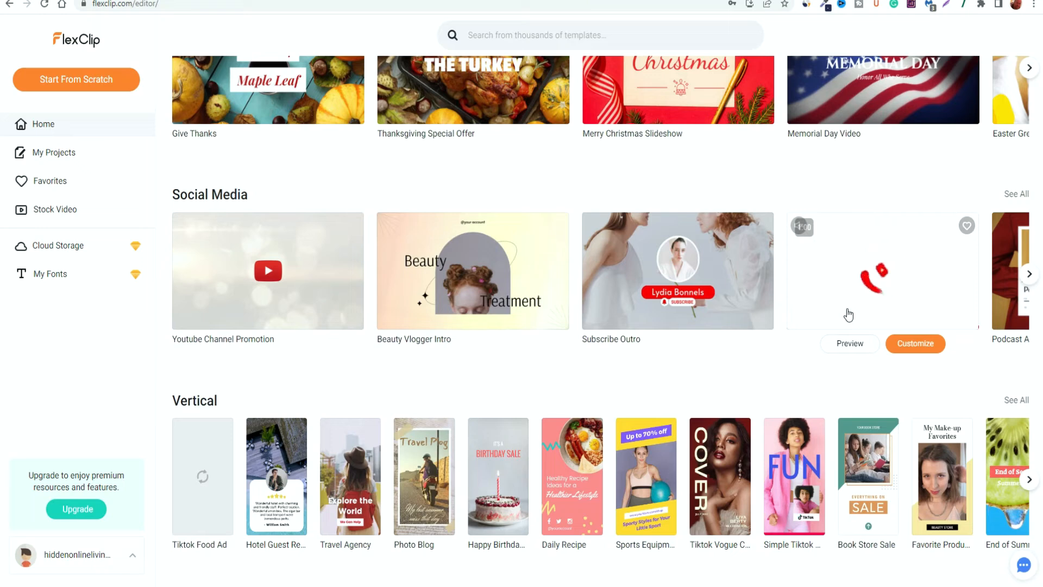
mouse_move(441, 296)
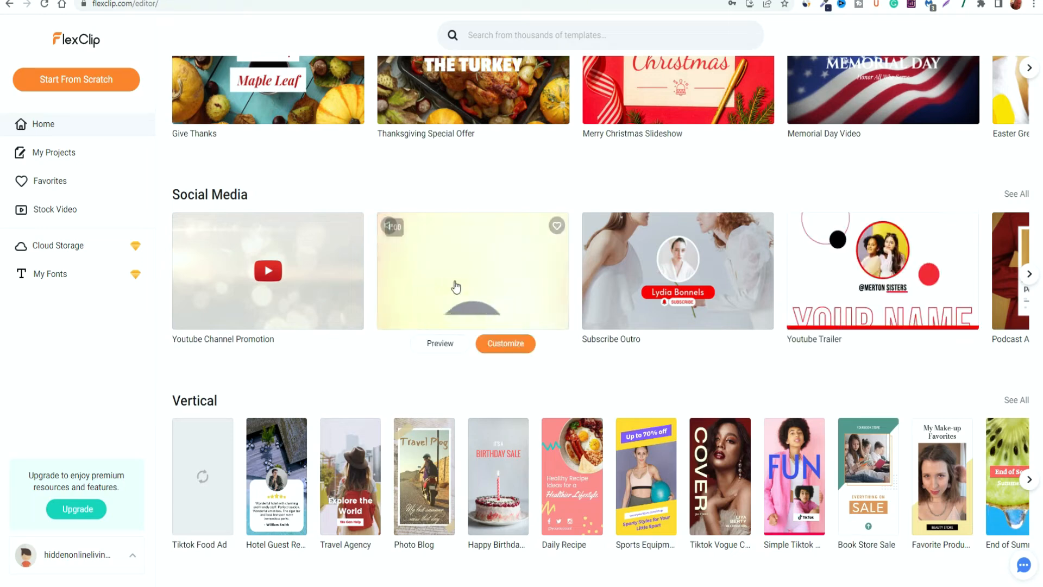
mouse_move(272, 330)
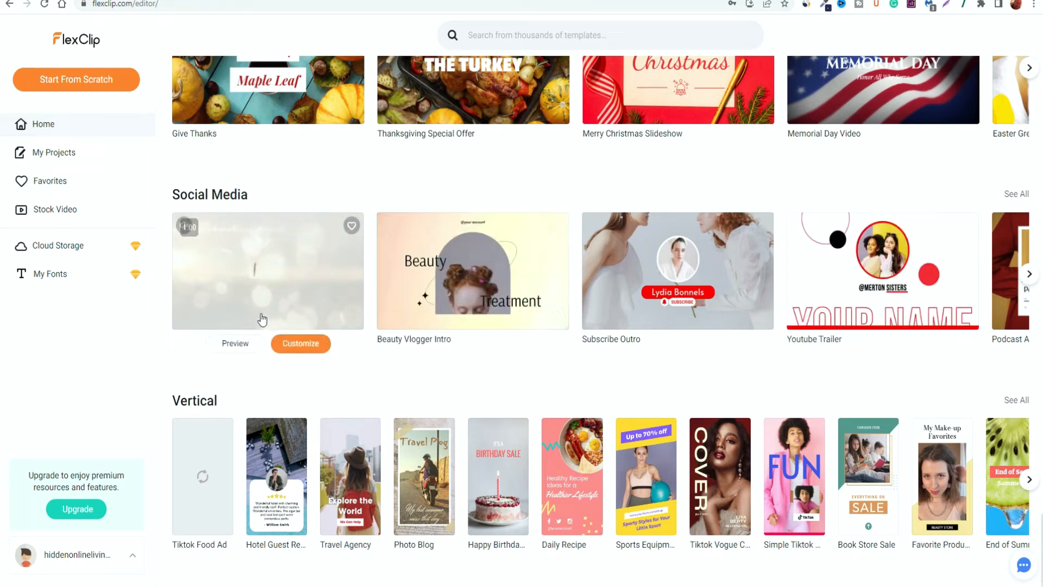
mouse_move(429, 471)
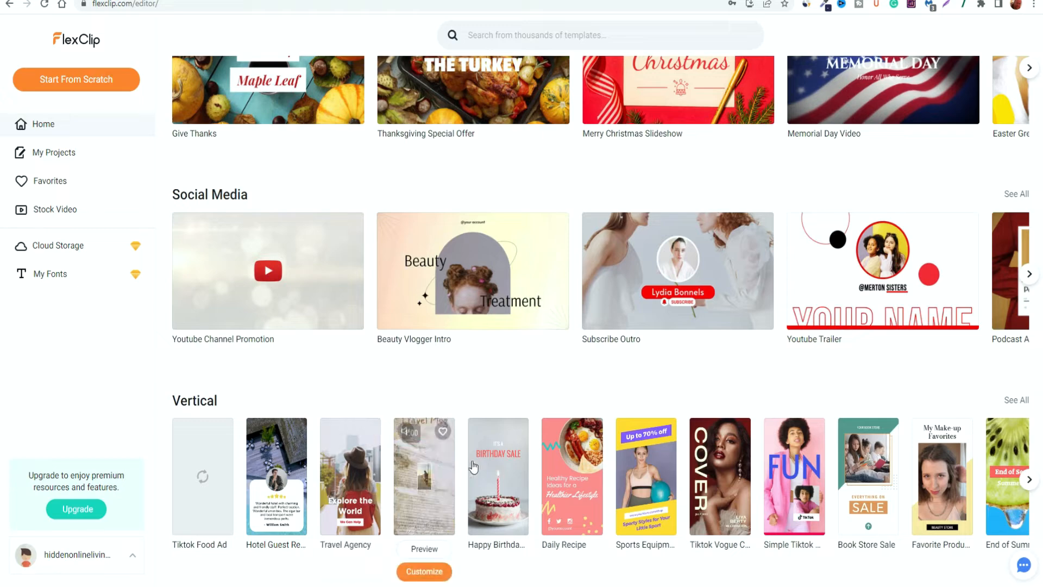
mouse_move(730, 460)
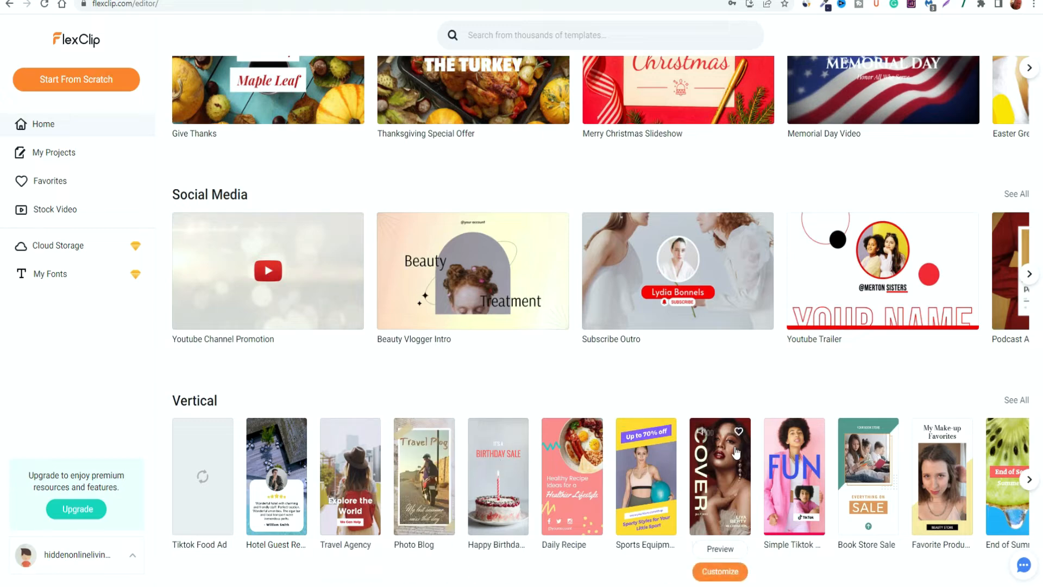
Open the timeline project with the neon palm-tree road from My Projects and play its video preview.
scroll(744, 427, up, 8)
scroll(742, 424, up, 15)
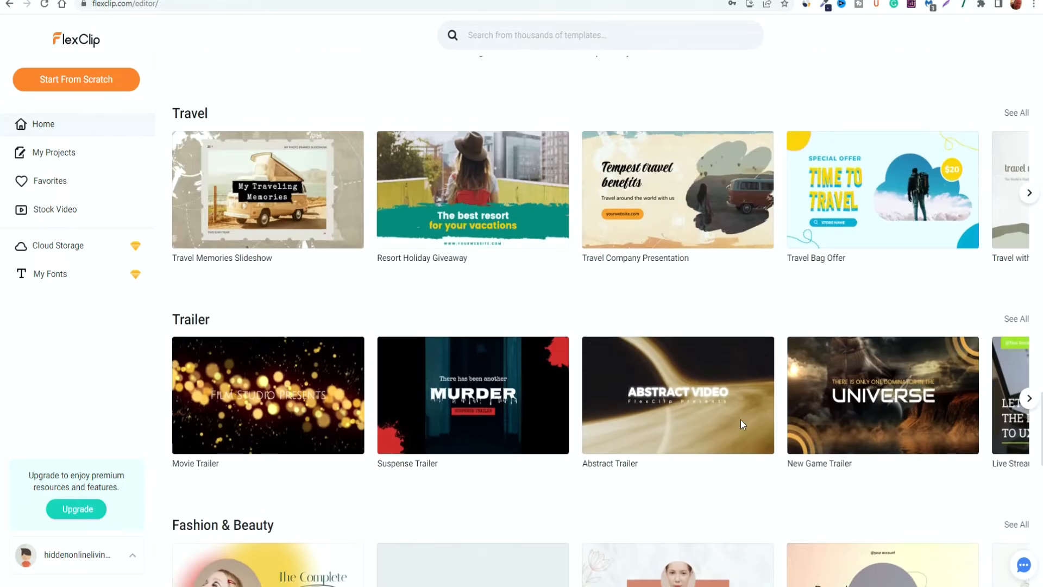
scroll(738, 423, up, 15)
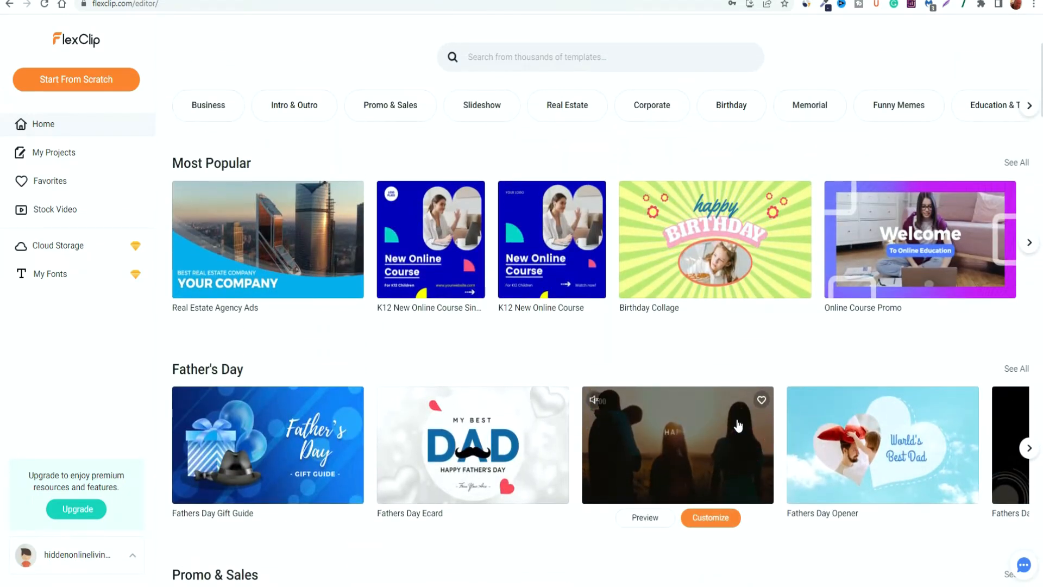
scroll(739, 427, up, 4)
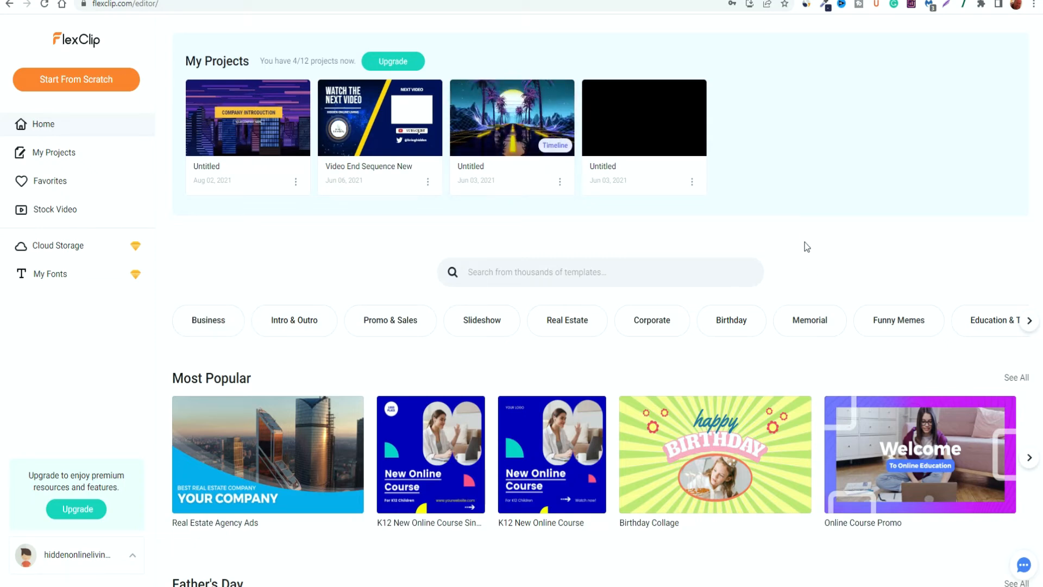
mouse_move(238, 137)
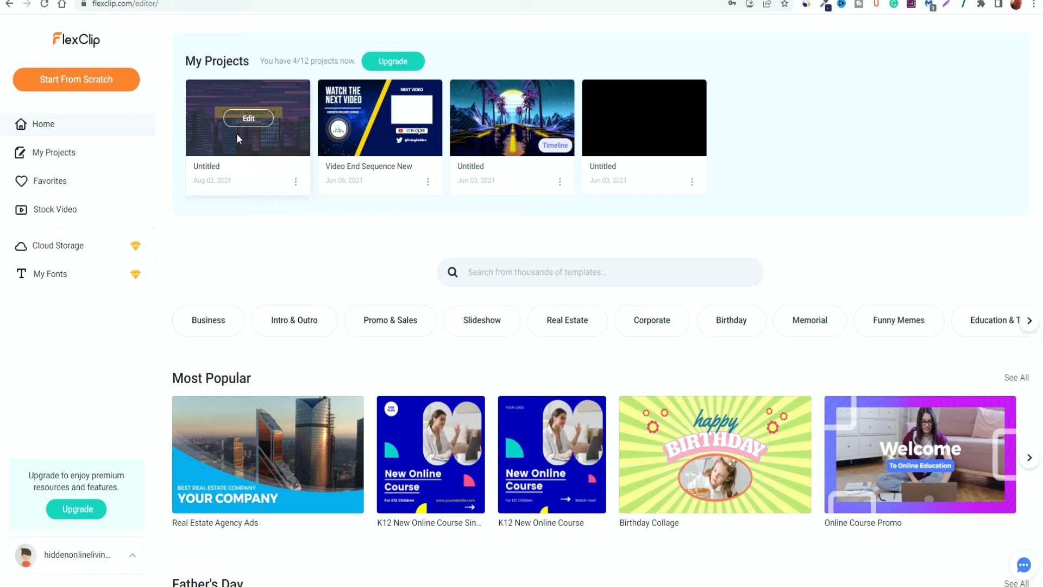
mouse_move(390, 123)
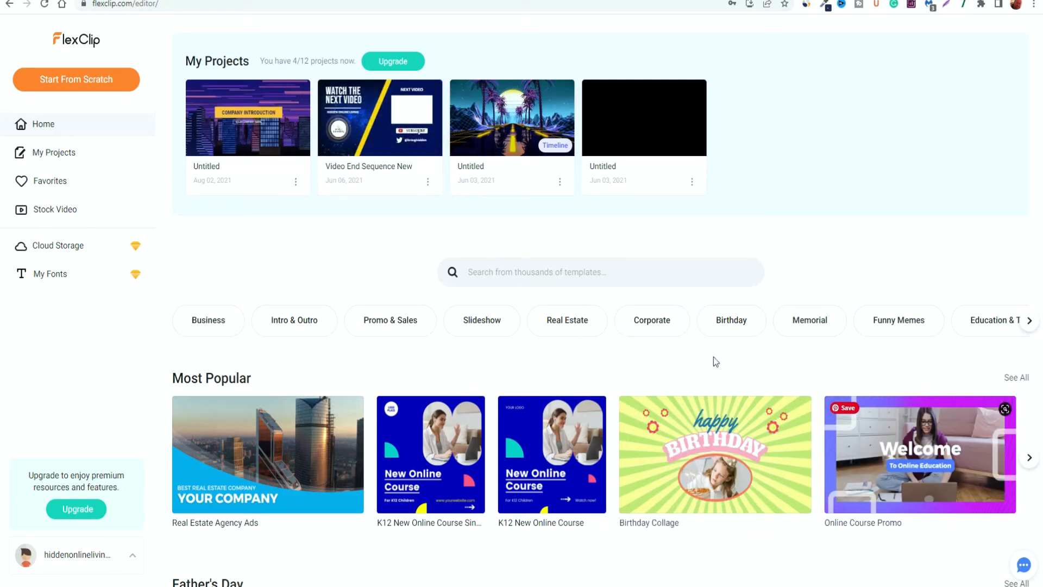
mouse_move(513, 128)
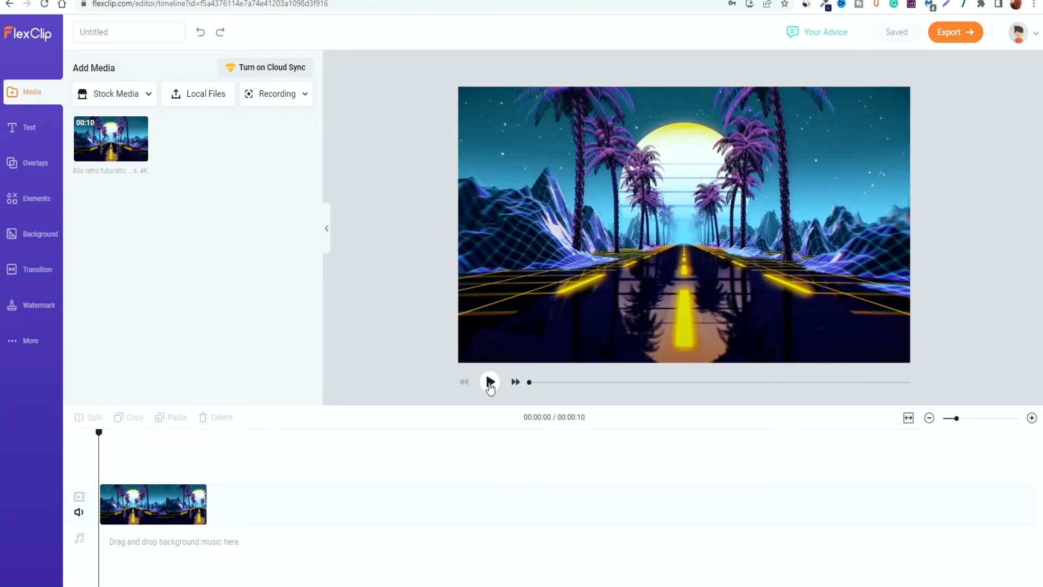
click(490, 382)
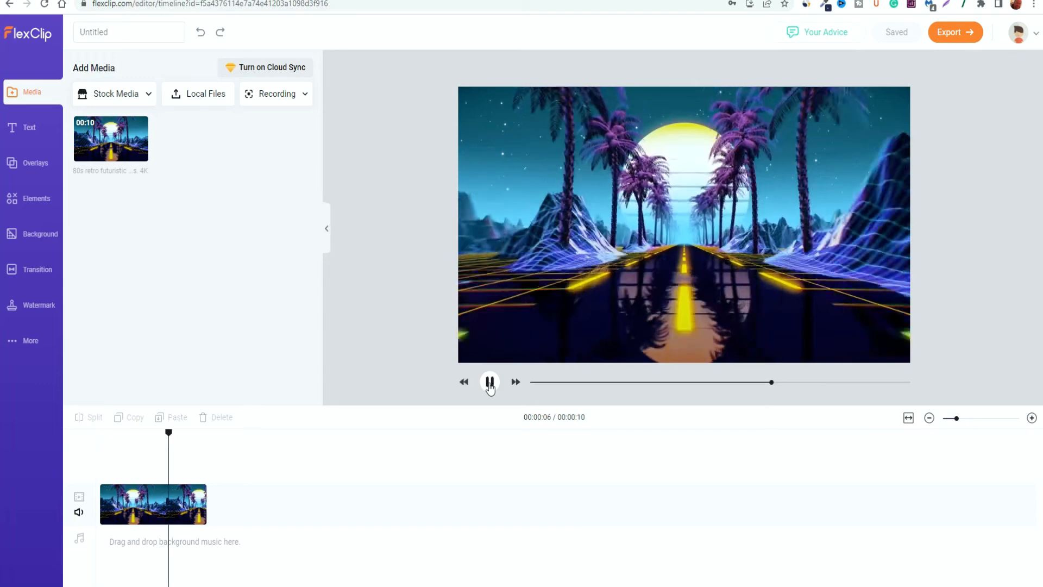
Try splitting the clip at about 7 seconds and trimming the second piece, and undo these edits.
click(489, 382)
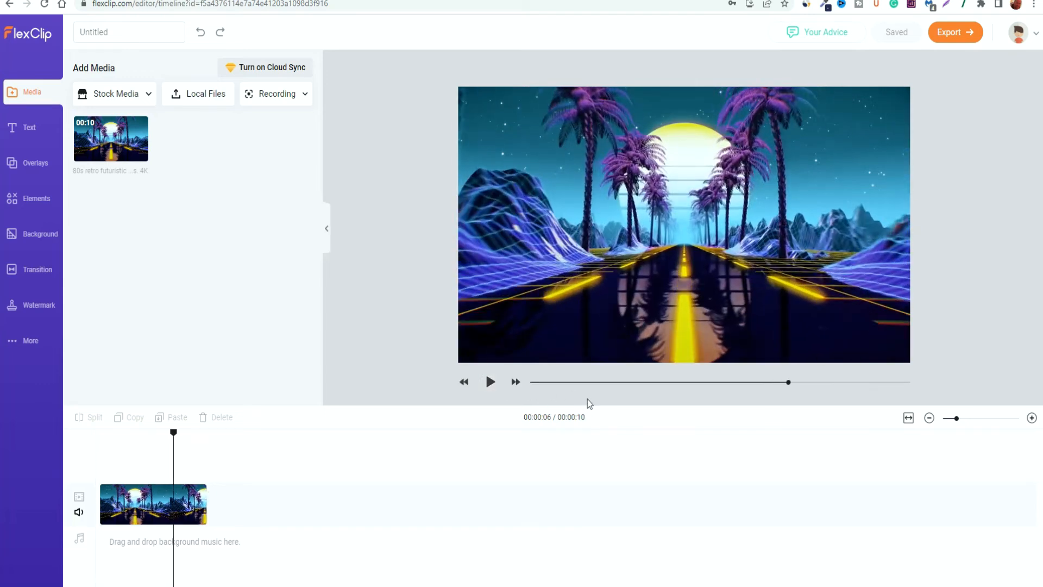
click(179, 506)
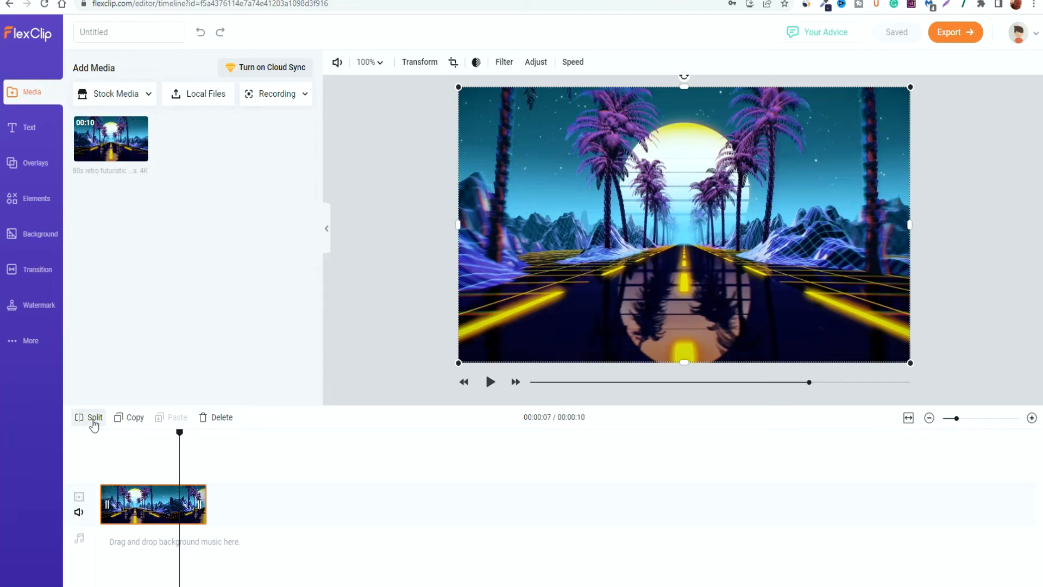
click(88, 417)
drag(193, 517, 245, 509)
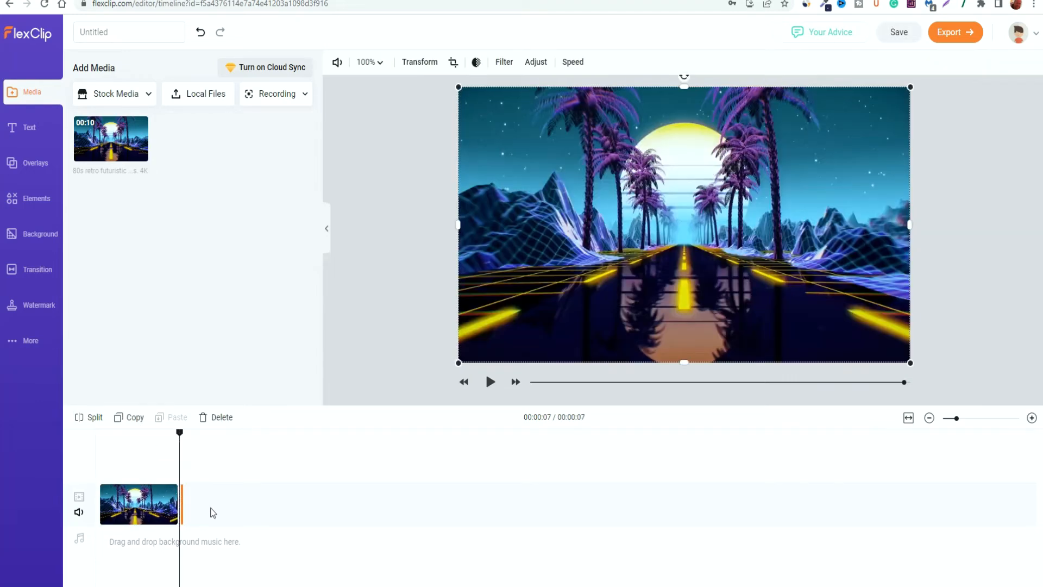
key(ctrl+z)
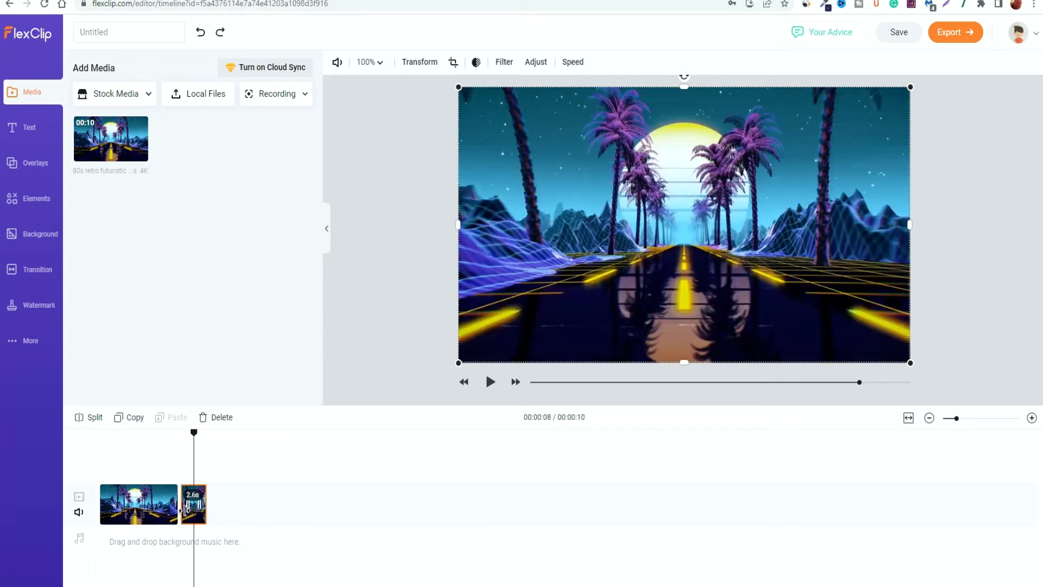
drag(185, 509, 189, 507)
drag(193, 506, 193, 506)
key(ctrl+z)
key(ctrl+z)
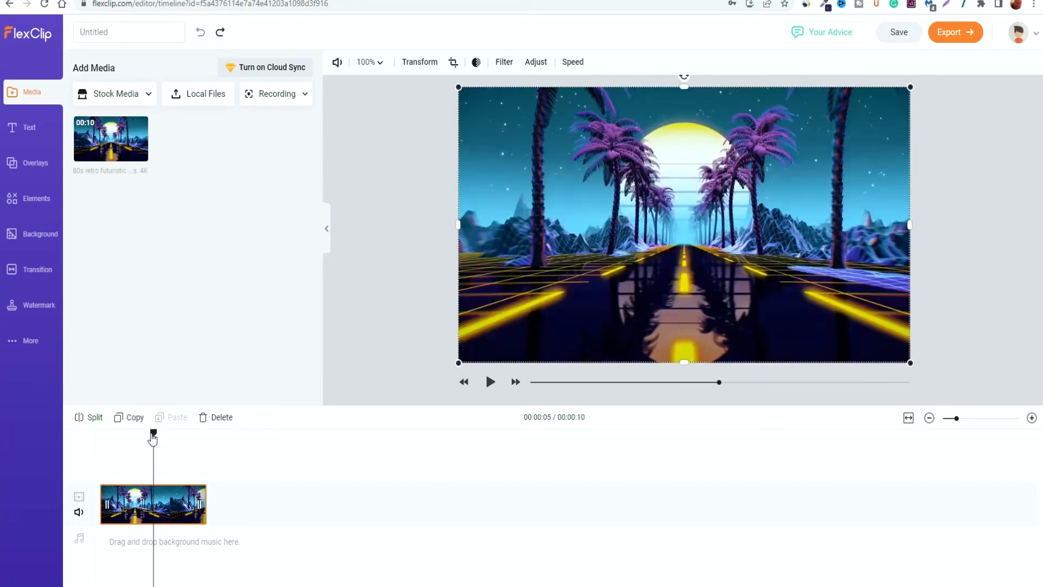
Duplicate the palm-tree road clip after the original on the video track and shorten the copy to about 4.5 seconds.
mouse_move(152, 439)
mouse_down()
mouse_move(177, 439)
mouse_move(153, 439)
mouse_up()
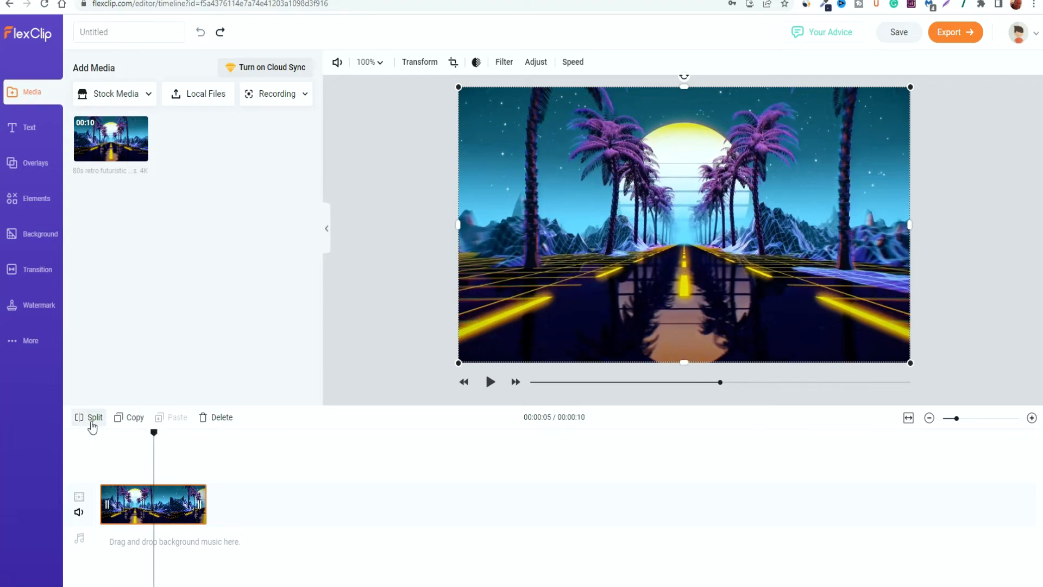
click(168, 438)
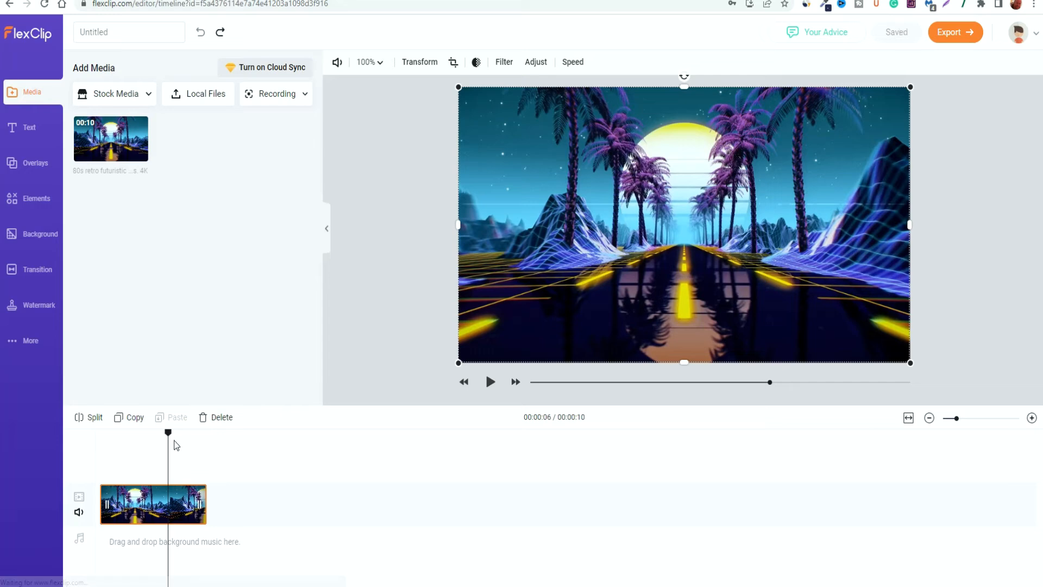
drag(167, 433, 273, 442)
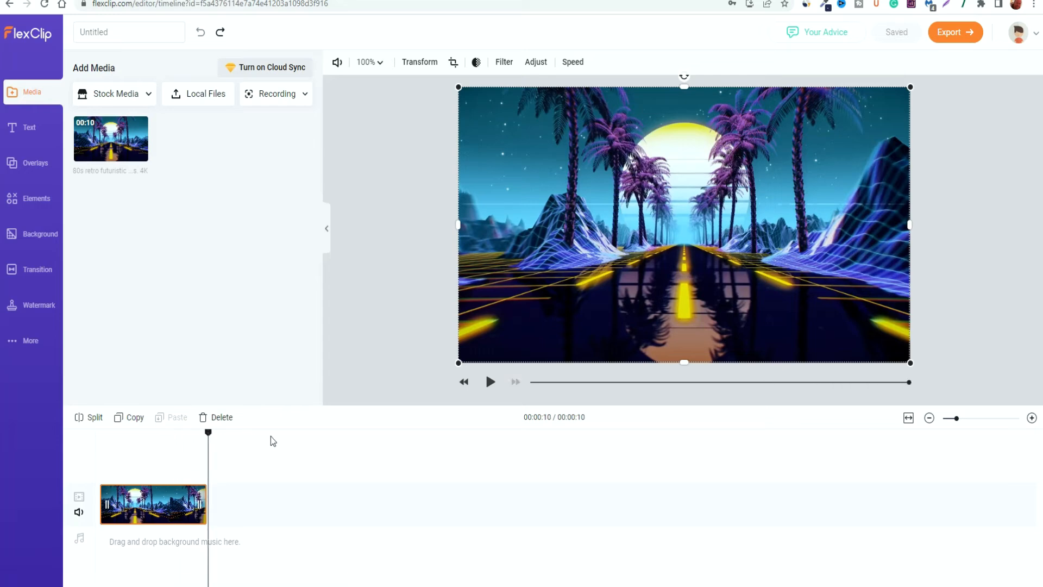
click(127, 418)
click(173, 417)
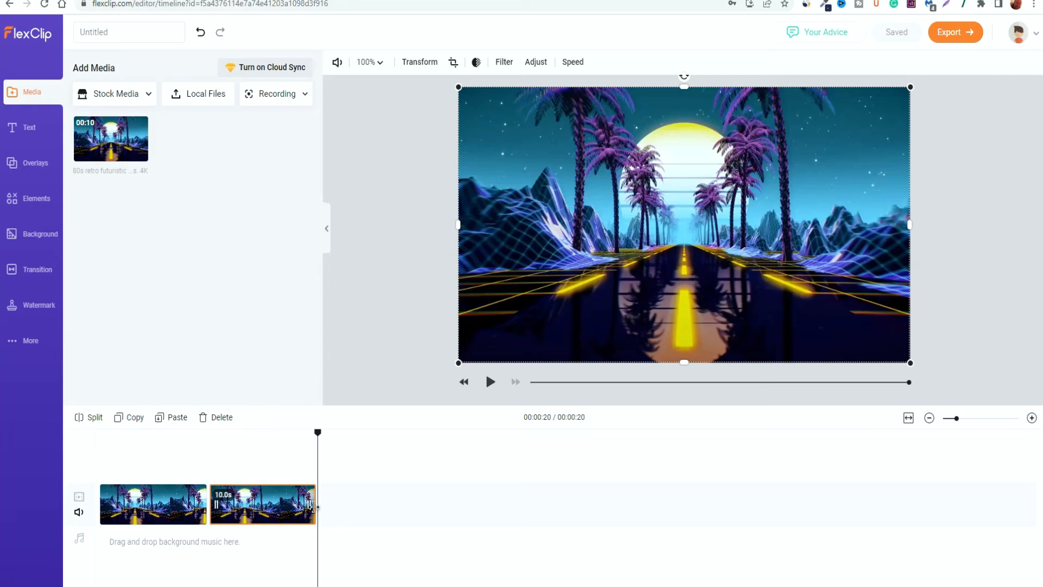
drag(311, 504, 254, 506)
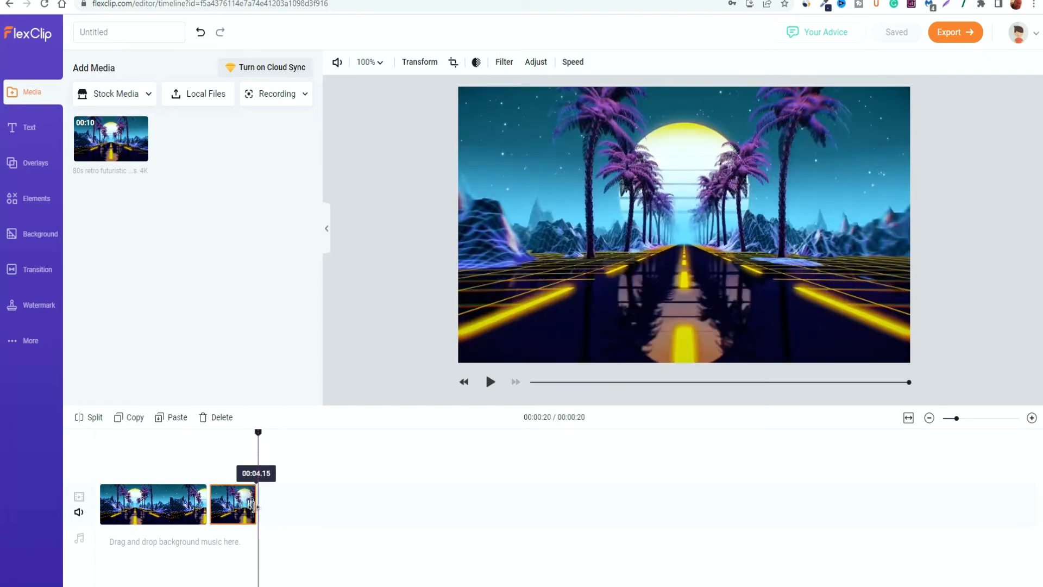
drag(254, 506, 254, 506)
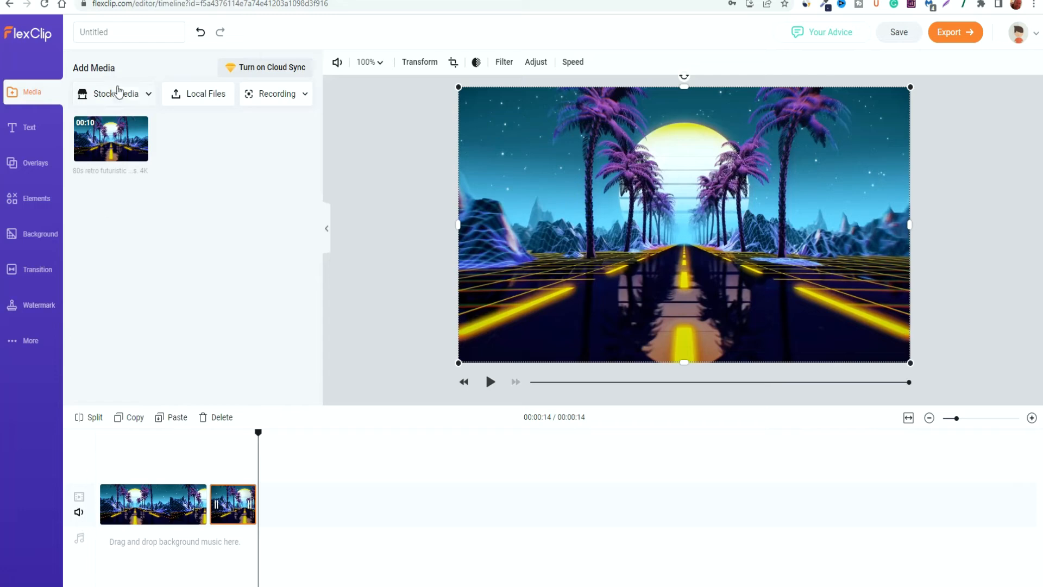
Show the Stock Media types and the Recording options available for adding media.
click(147, 93)
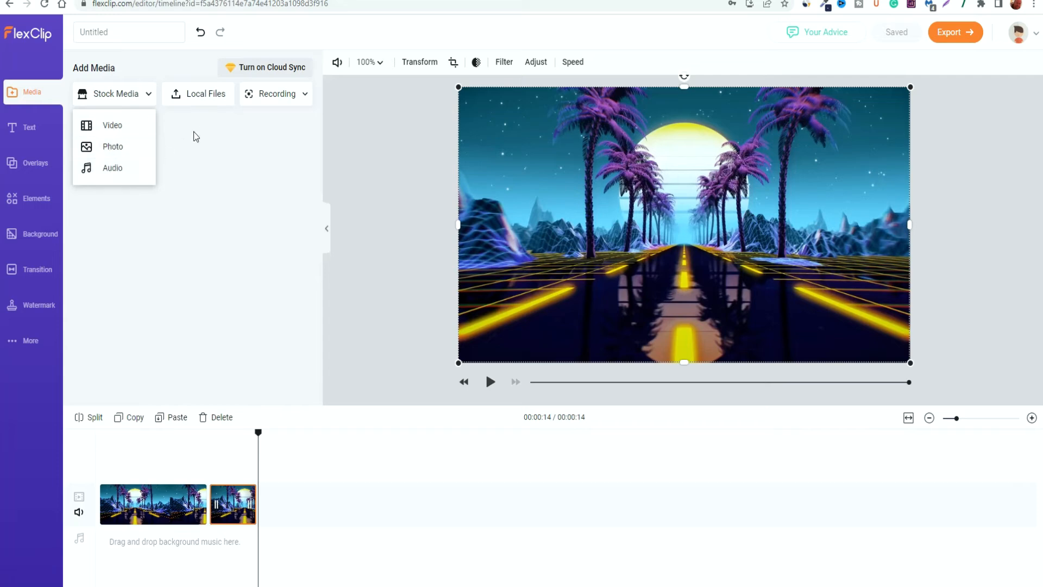
click(232, 133)
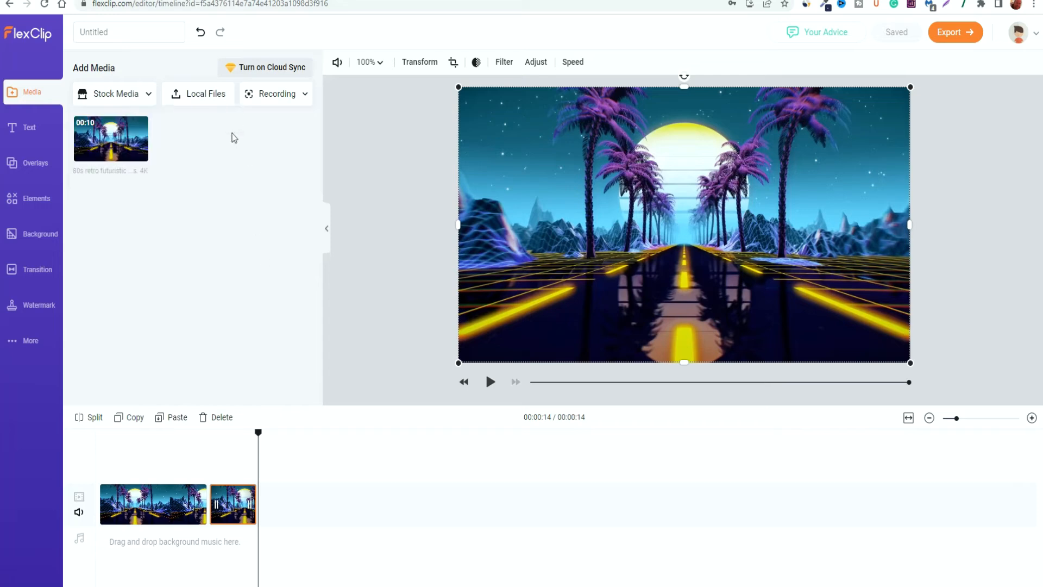
click(303, 101)
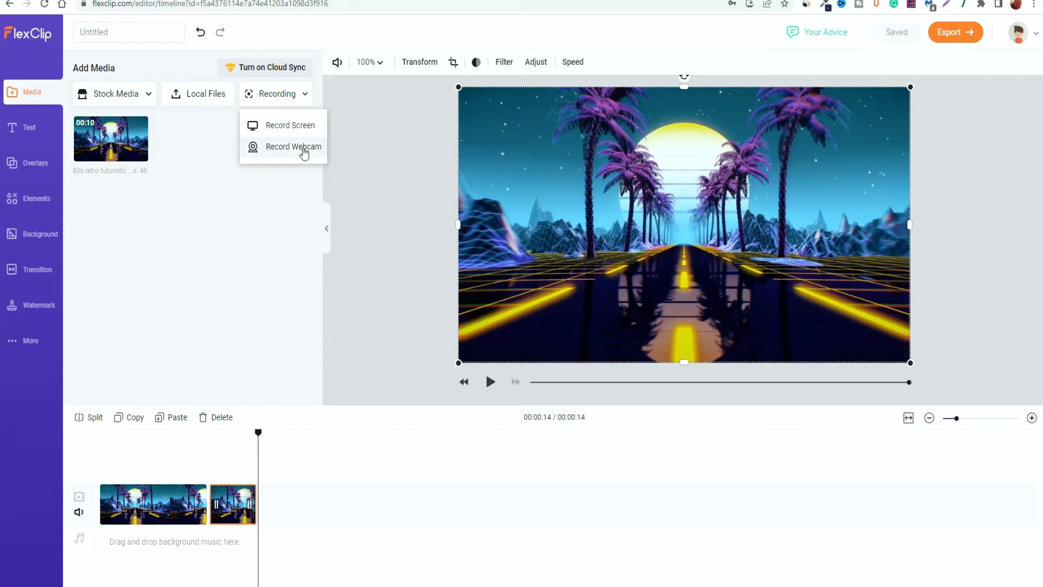
Browse the Basic Text and Dynamic Text presets and add the Swipe From Right dynamic text to the timeline.
click(28, 133)
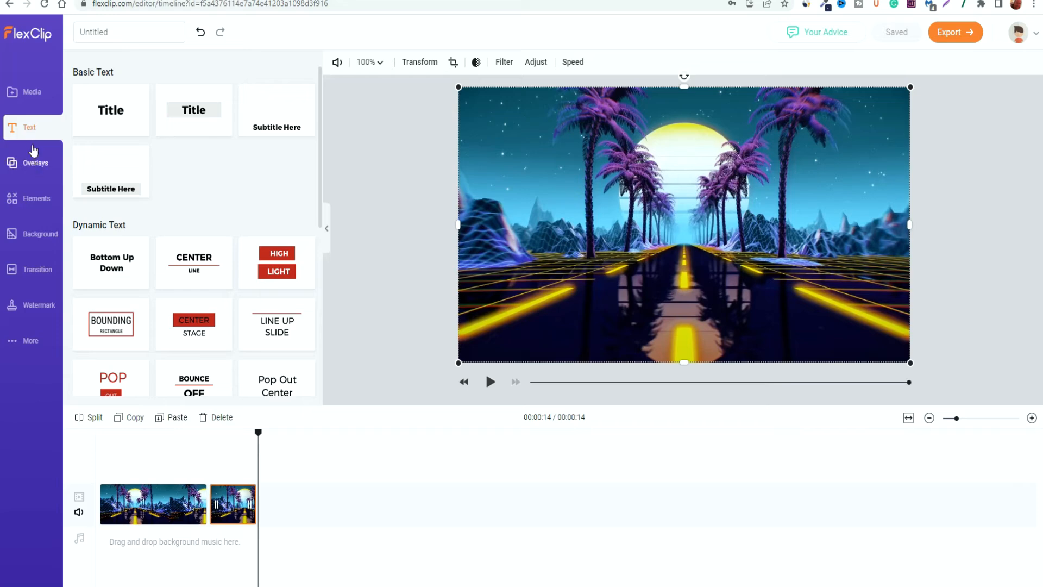
mouse_move(129, 103)
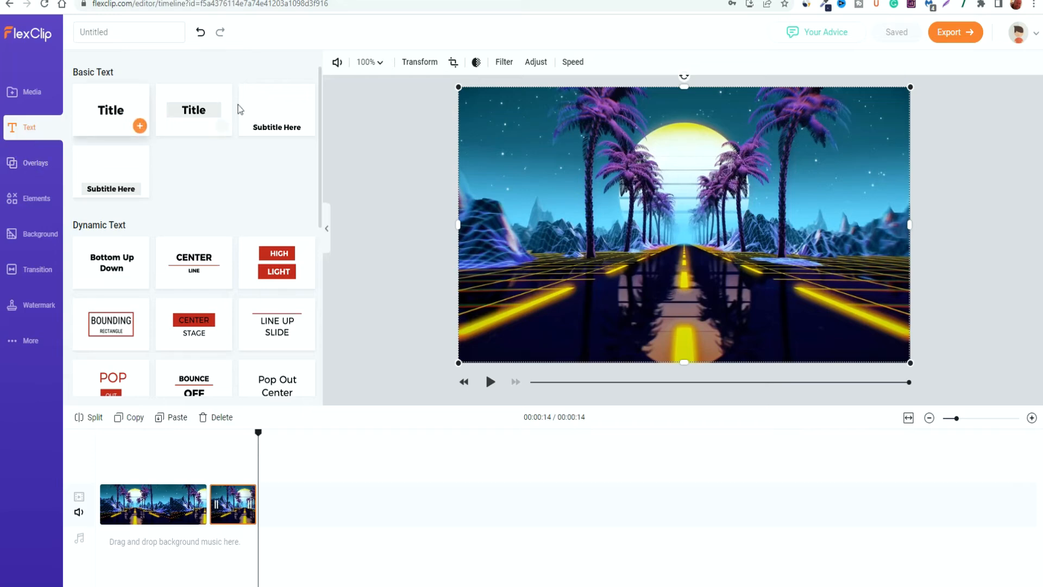
mouse_move(186, 333)
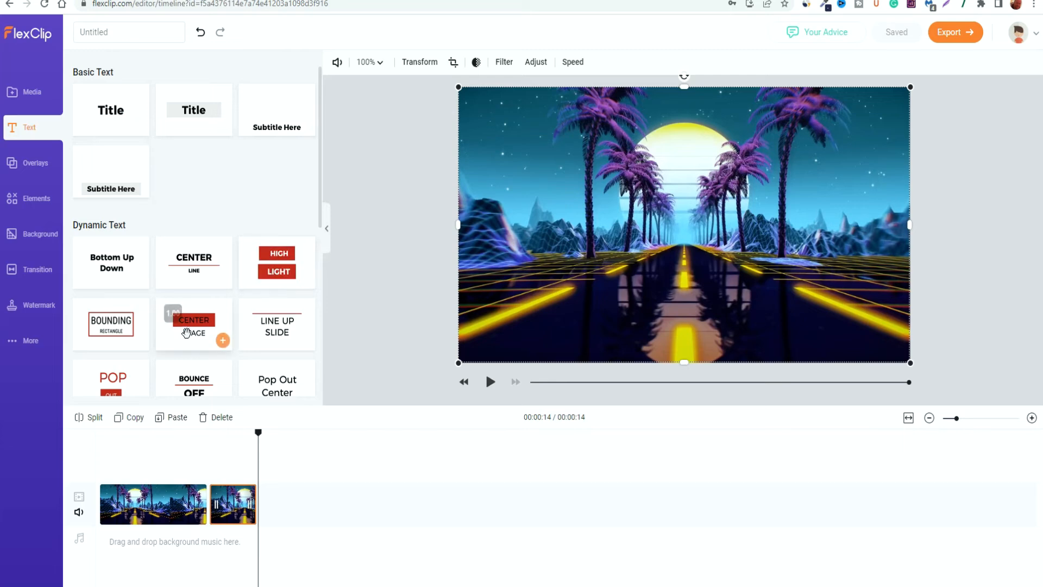
scroll(187, 333, down, 1)
scroll(191, 261, down, 3)
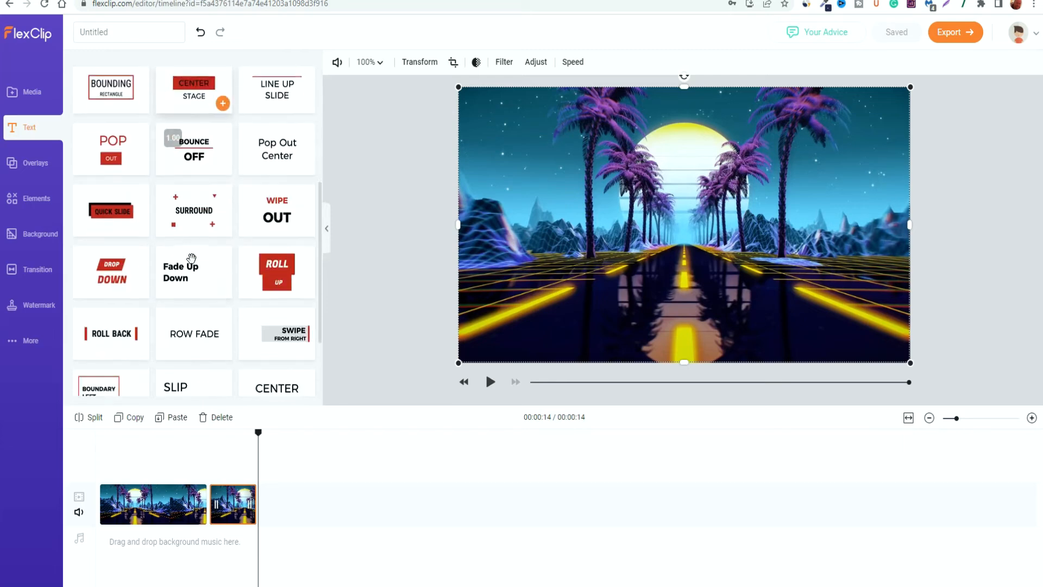
scroll(220, 275, down, 3)
mouse_move(276, 166)
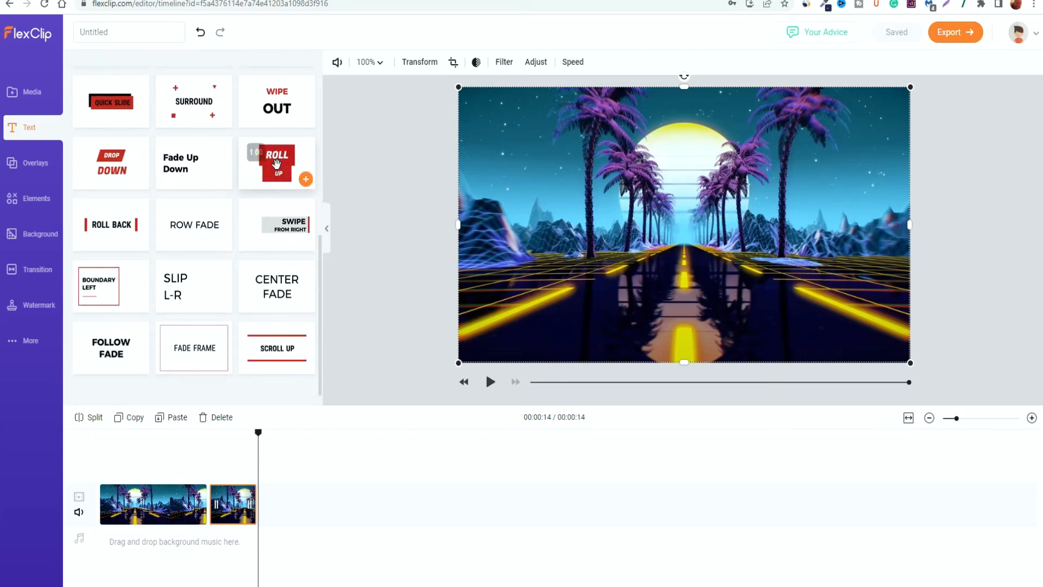
mouse_move(275, 223)
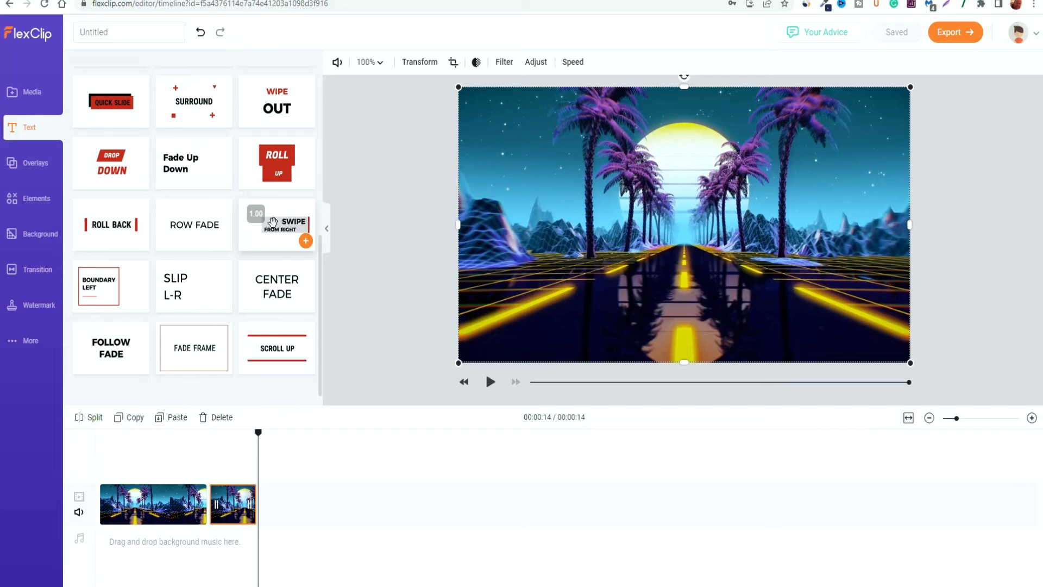
click(307, 244)
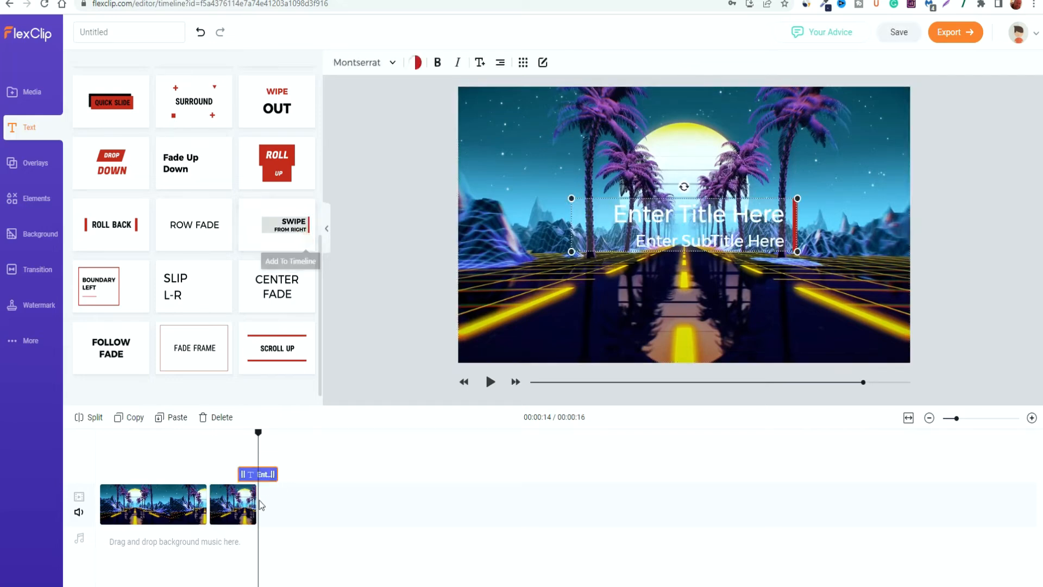
Move the text clip above the early part of the first video clip and place the title in the frame's lower-right corner.
drag(254, 473, 119, 474)
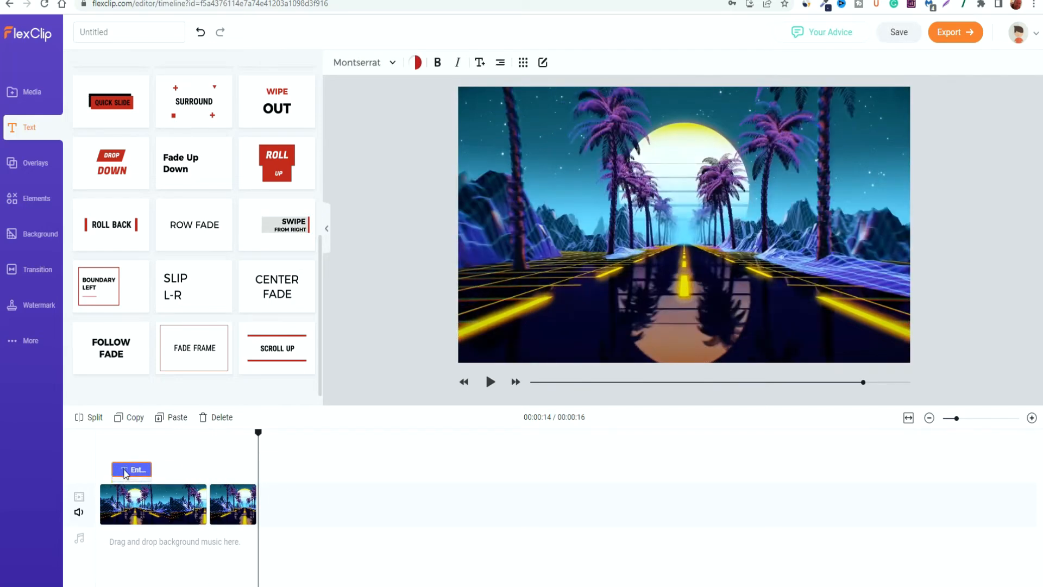
click(130, 438)
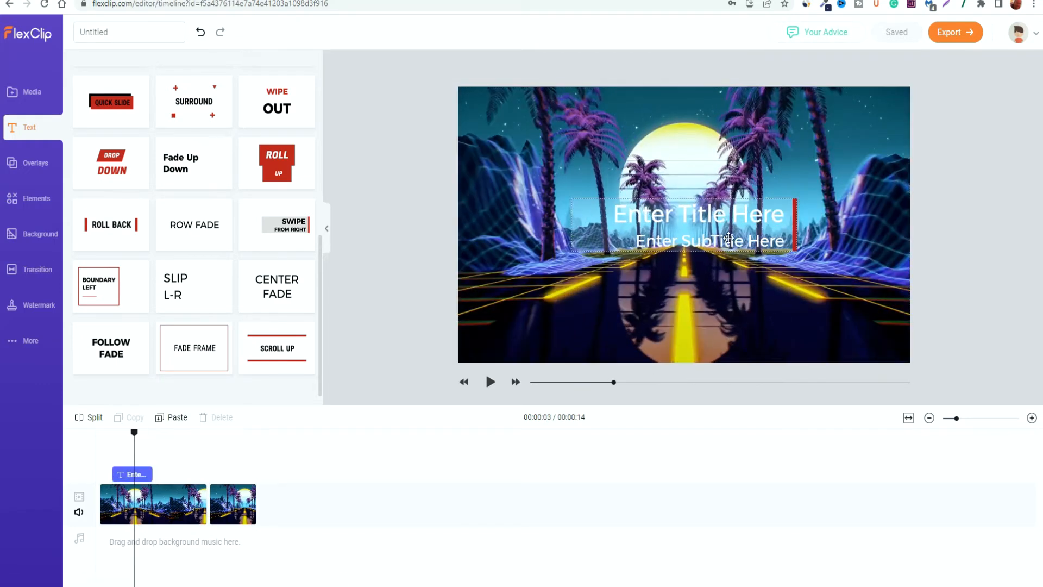
drag(736, 238, 816, 332)
Set the title text to "HIDDEN ONLINE LIVING" and the subtitle to "FLEXCLIP REVIEW".
double_click(816, 332)
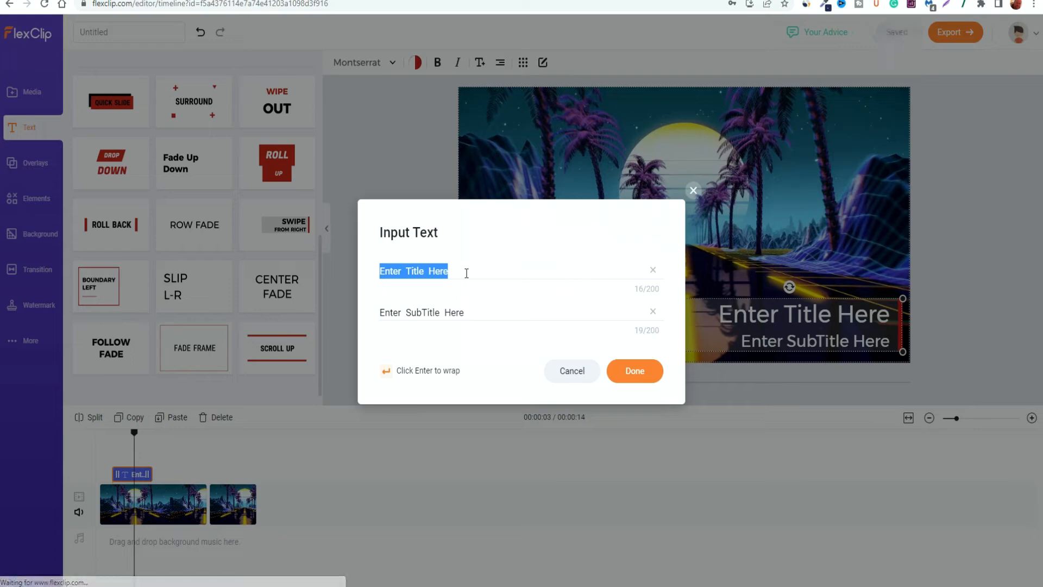
text(HIDDEN ONLINE LIVING)
click(473, 310)
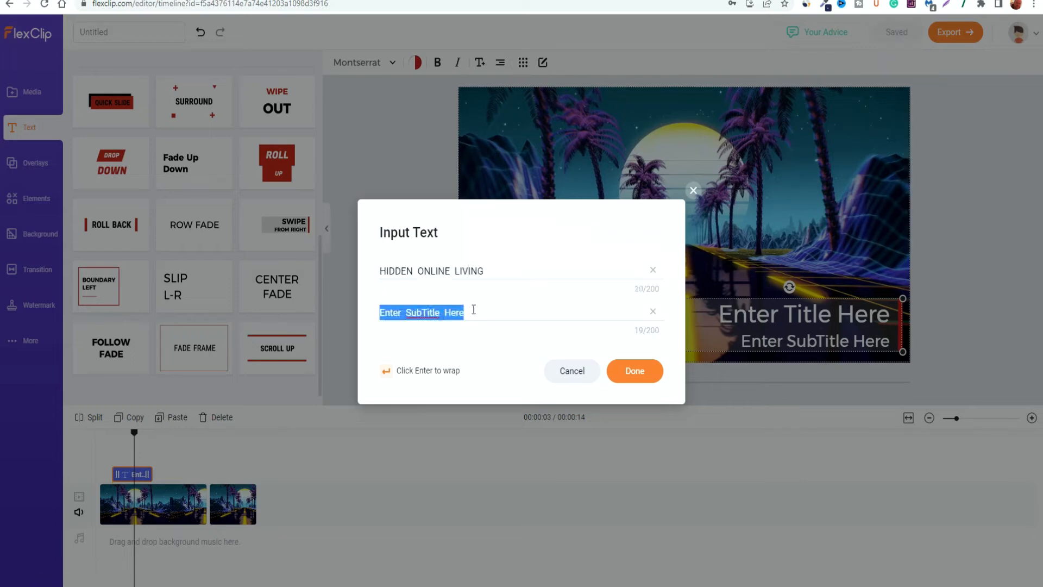
key(BackSpace)
text(FLEXCLIP REVIEW)
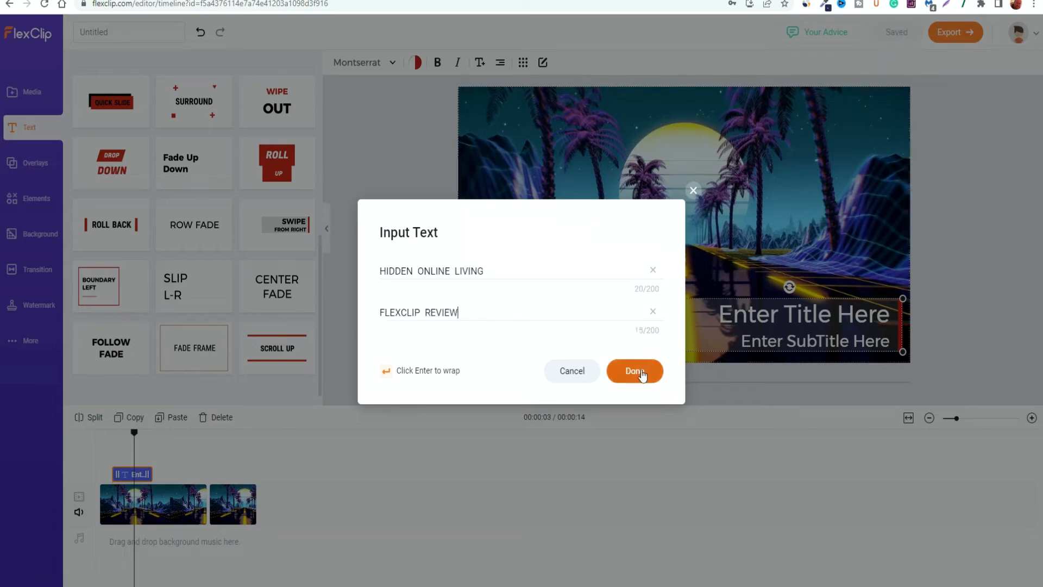
click(634, 372)
drag(818, 322, 772, 313)
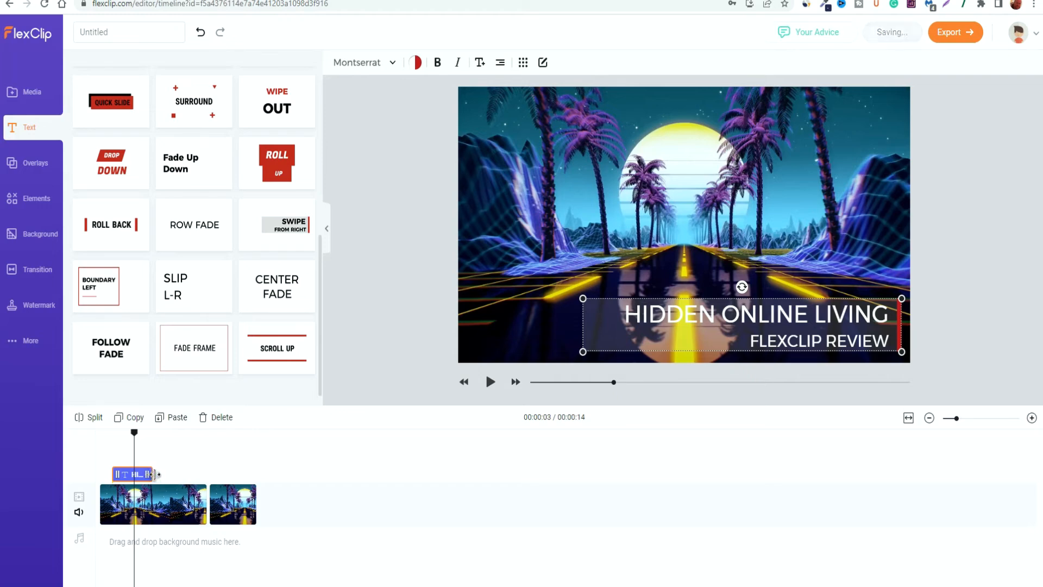
Extend the title clip's duration on the timeline and play the video from the start.
drag(154, 475, 176, 473)
drag(136, 440, 98, 440)
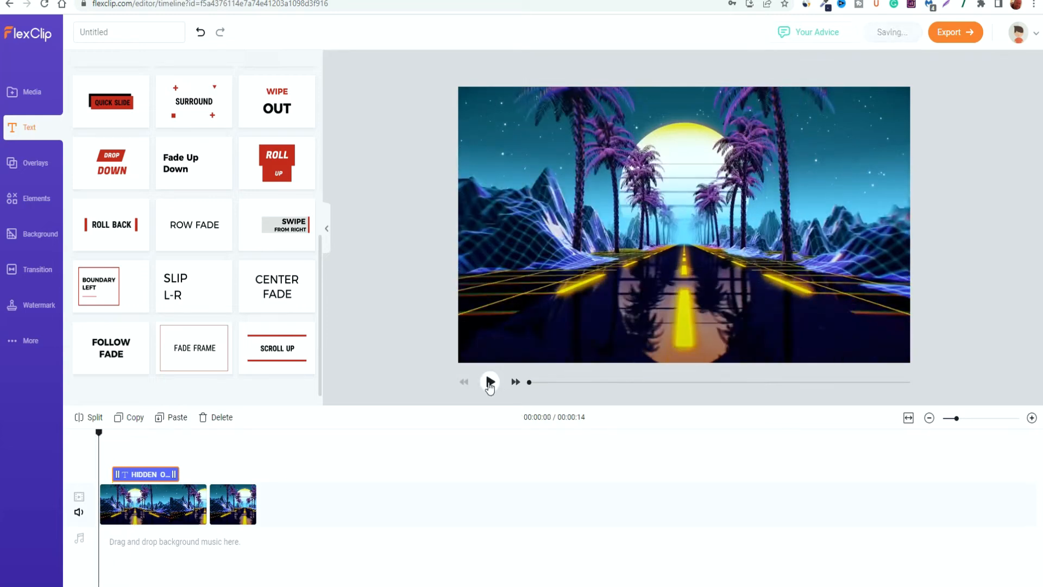
click(490, 382)
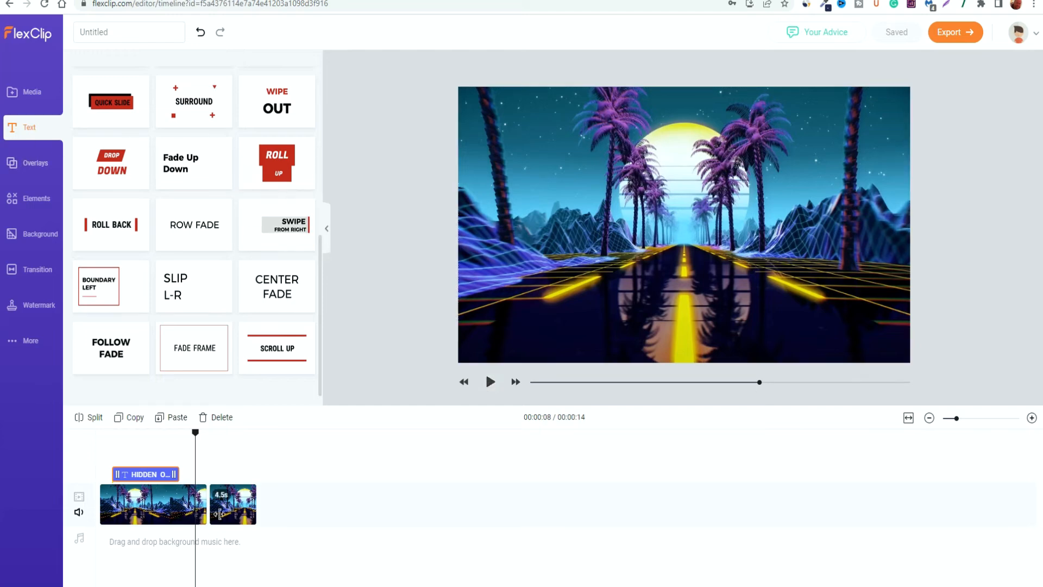
Add the pink-circles overlay from Overlay for Decoration above the junction of the two video clips and play that section.
click(35, 170)
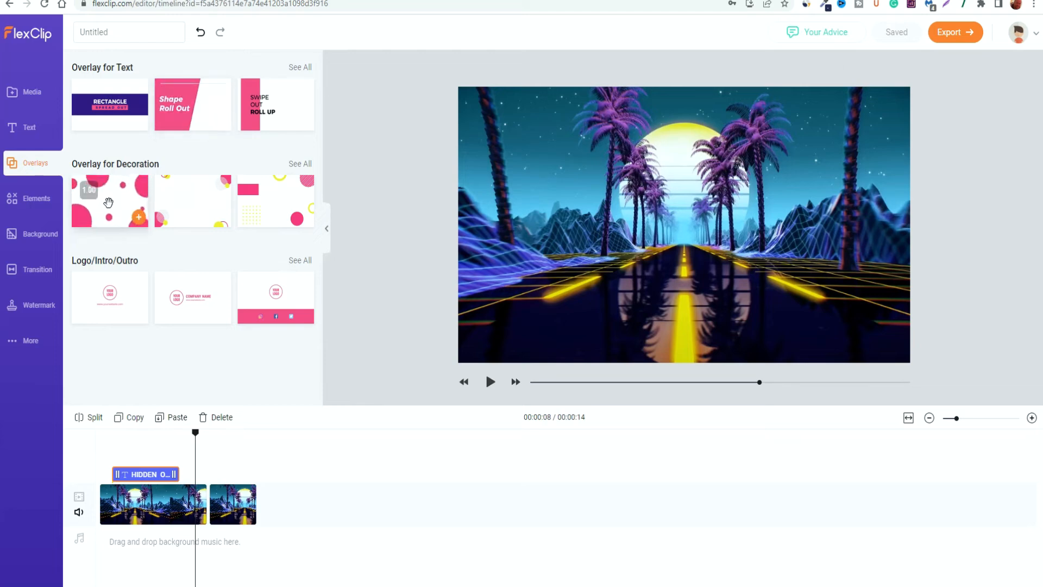
drag(109, 202, 237, 460)
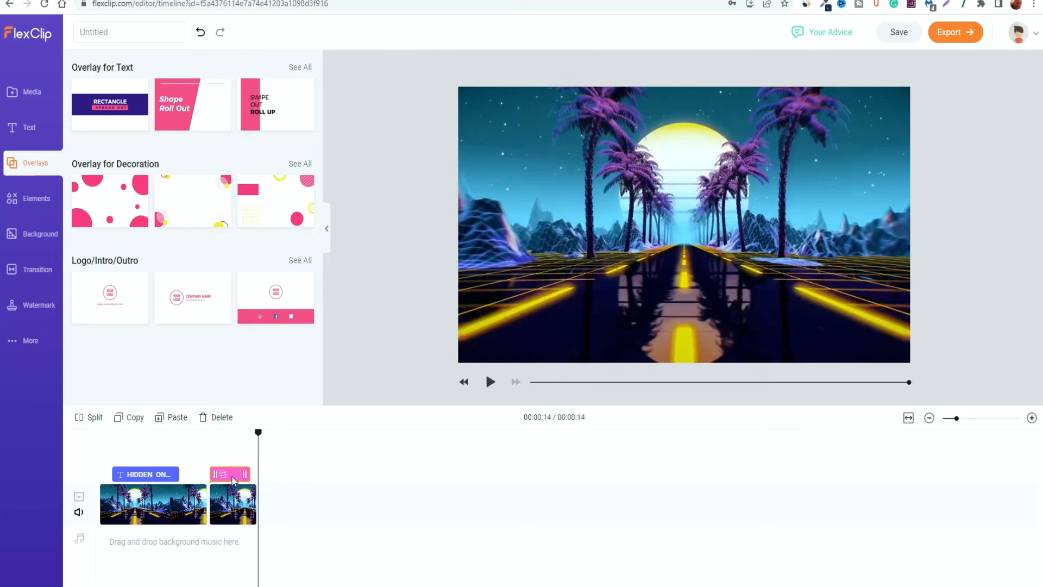
key(Delete)
click(208, 440)
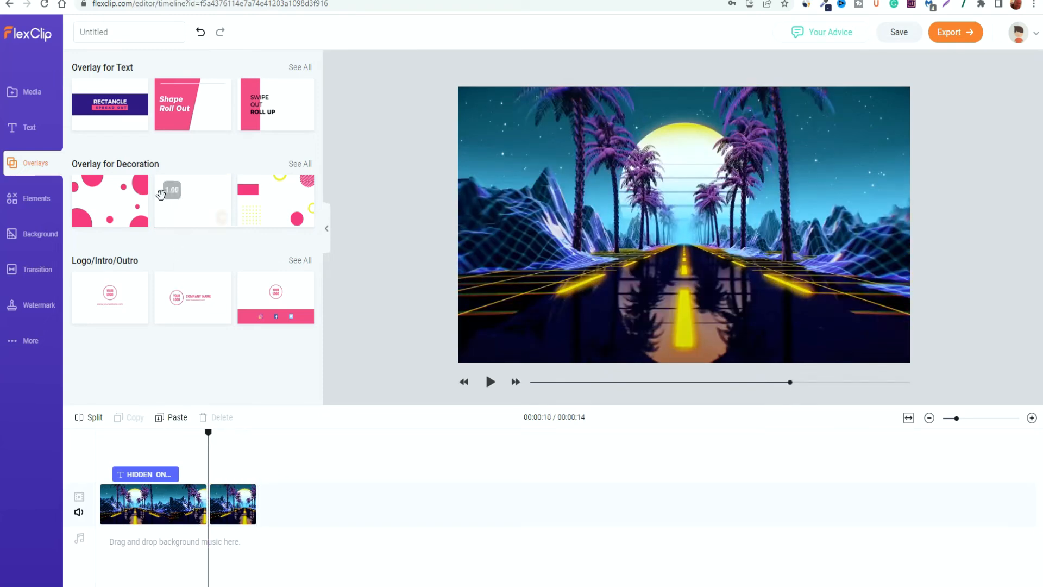
click(98, 196)
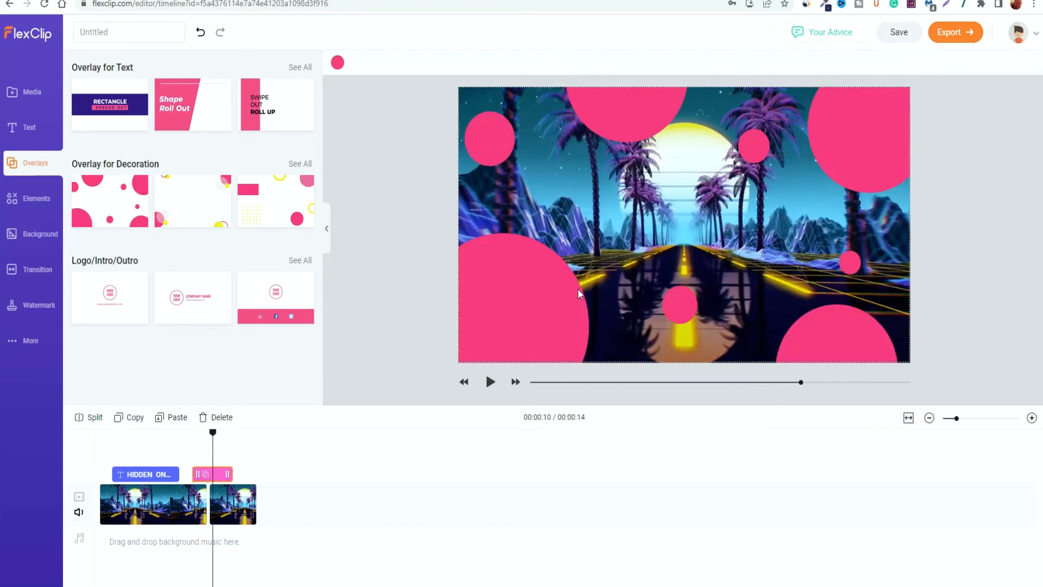
click(491, 383)
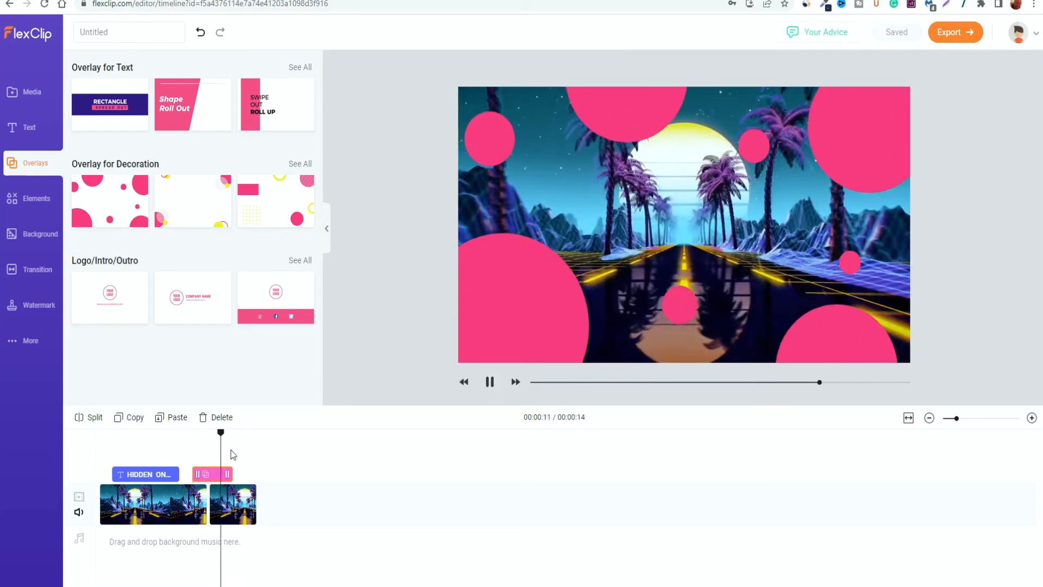
Move the pink-circles overlay onto the main video track after the second clip and preview it.
drag(218, 474, 285, 480)
click(490, 382)
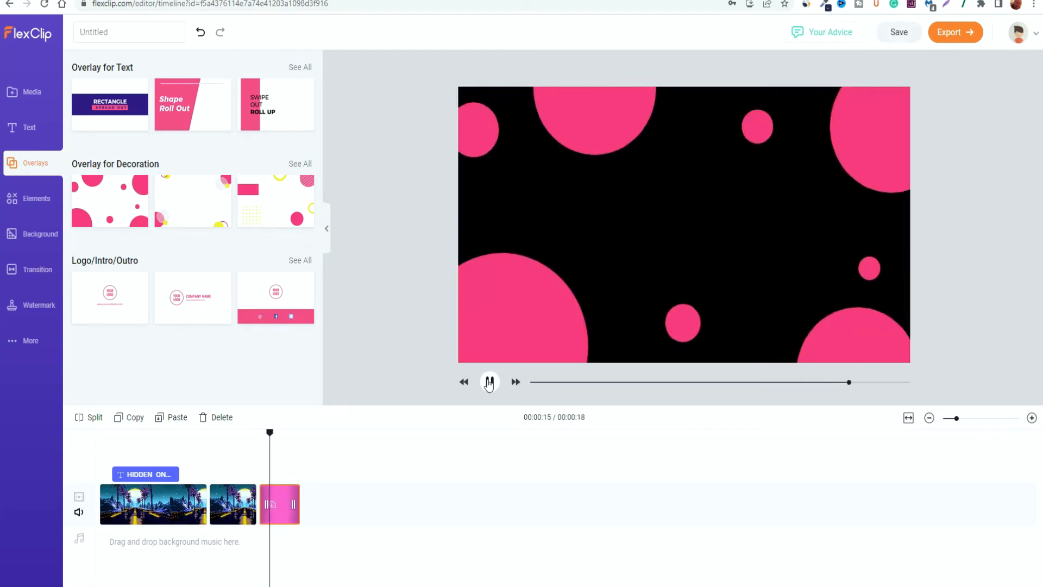
Move the pink-circles overlay back above the junction of the two video clips and preview that section.
click(490, 382)
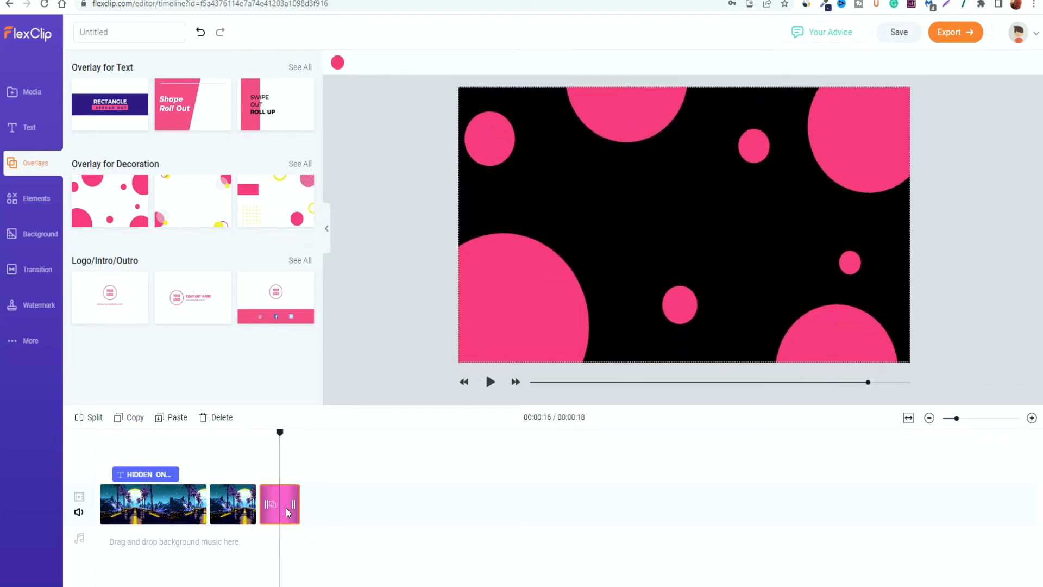
drag(285, 507, 215, 474)
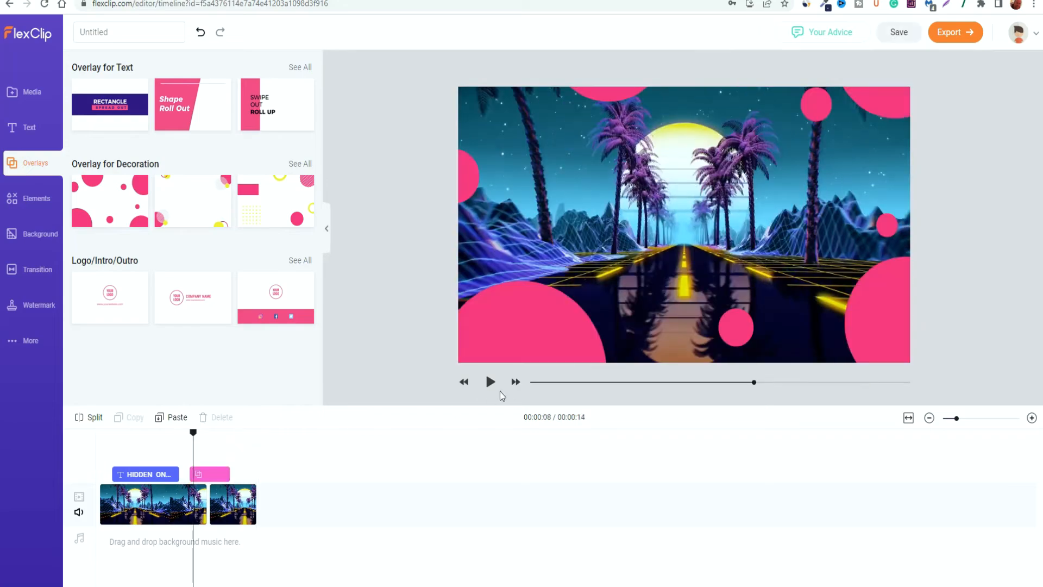
click(491, 382)
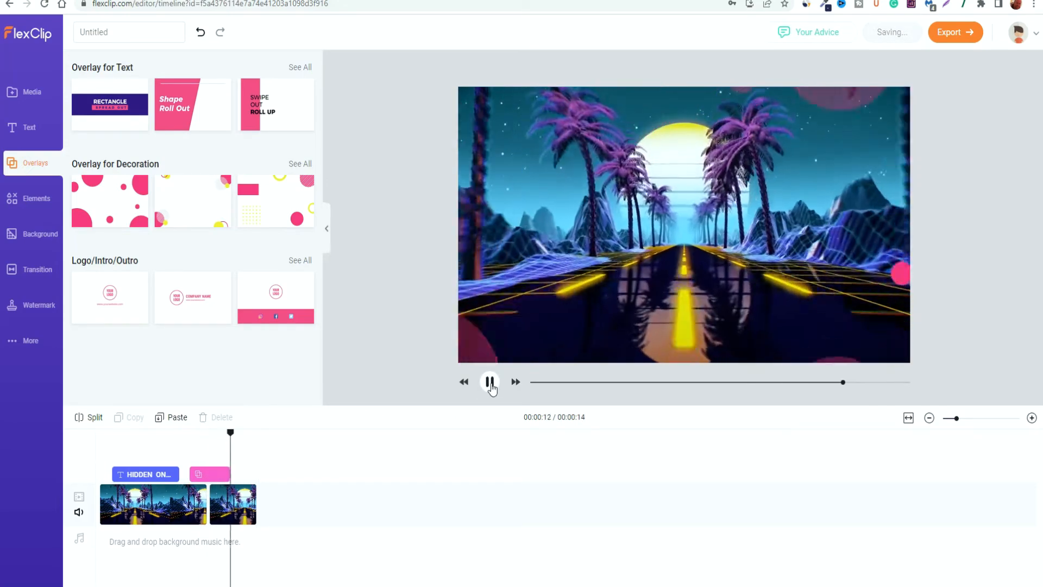
click(490, 382)
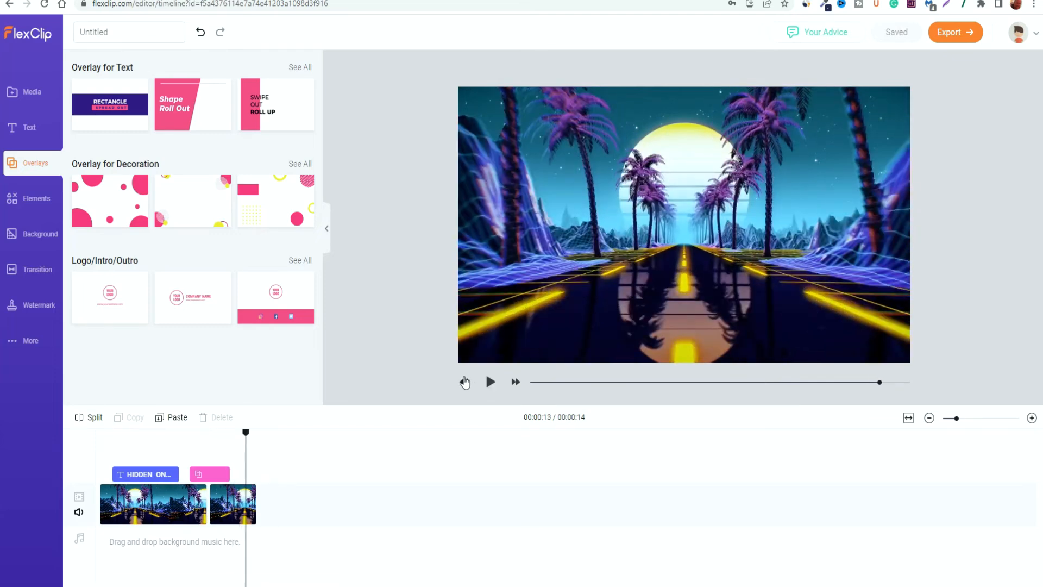
Browse the Elements library, looking through the Social, Shape, Arrow, Birthday, Promo, Business and Emoji categories.
click(42, 207)
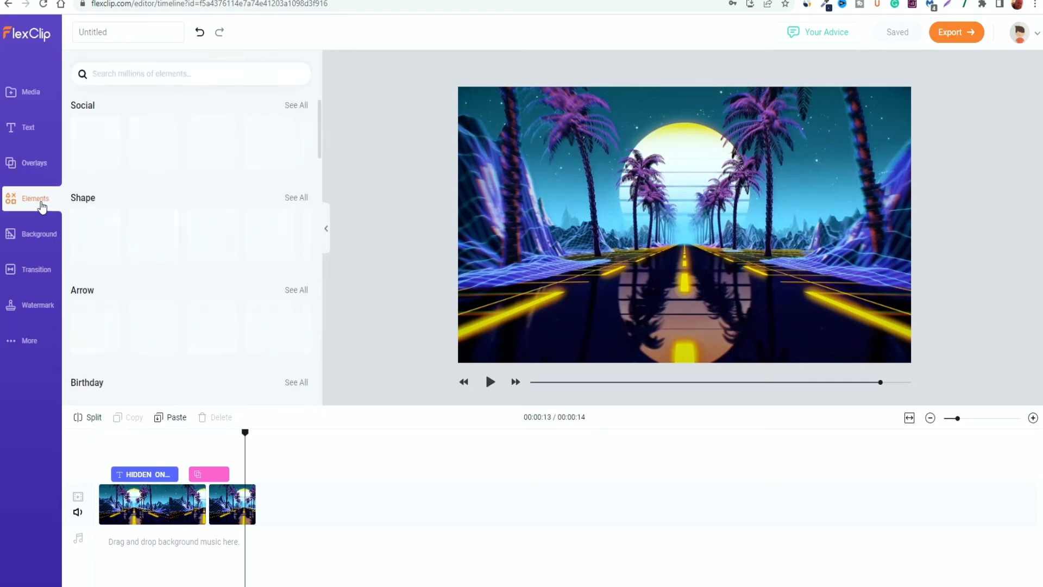
mouse_move(96, 140)
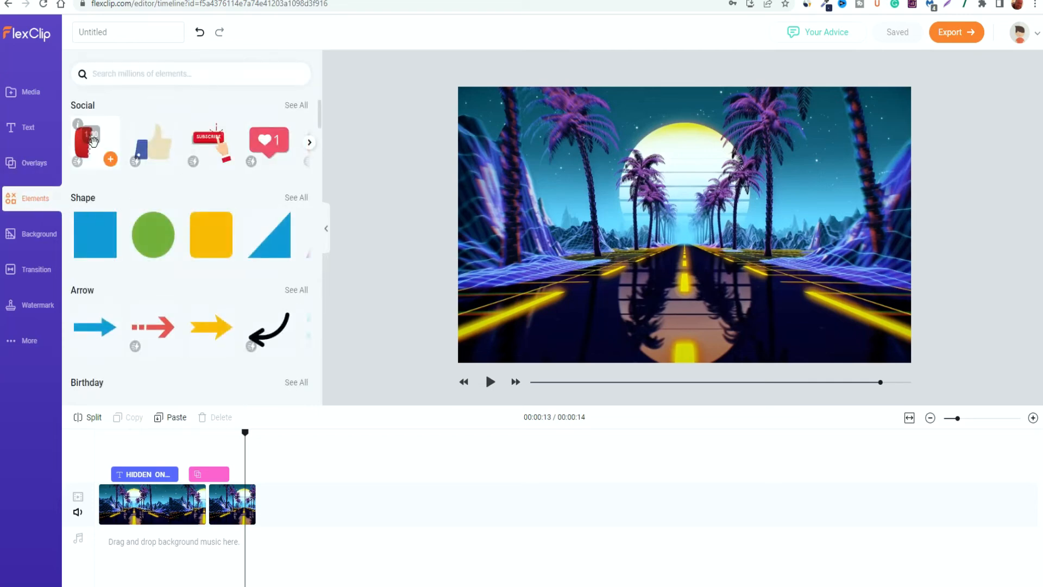
mouse_move(215, 150)
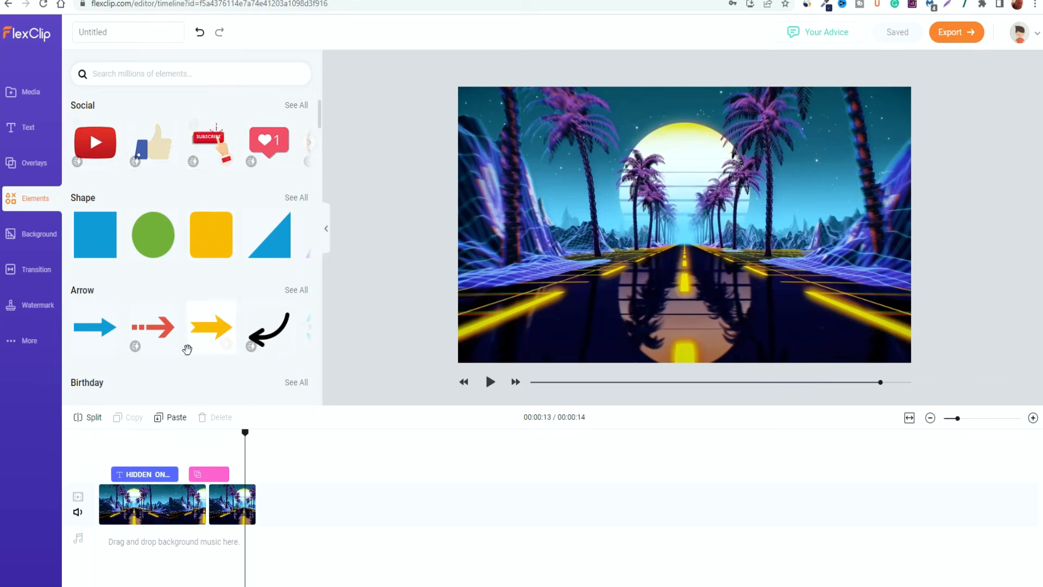
mouse_move(208, 231)
scroll(208, 232, down, 5)
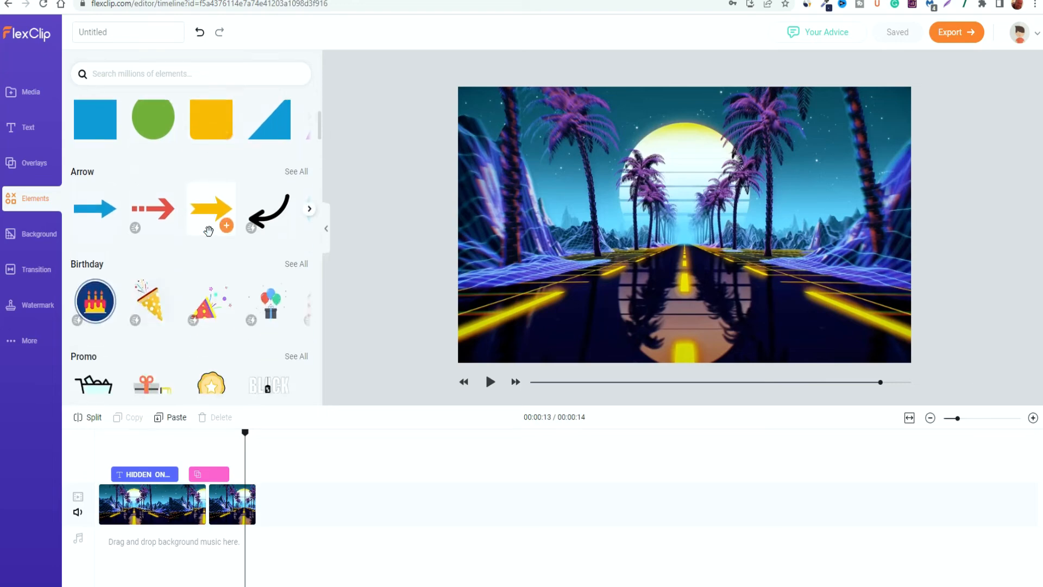
mouse_move(89, 207)
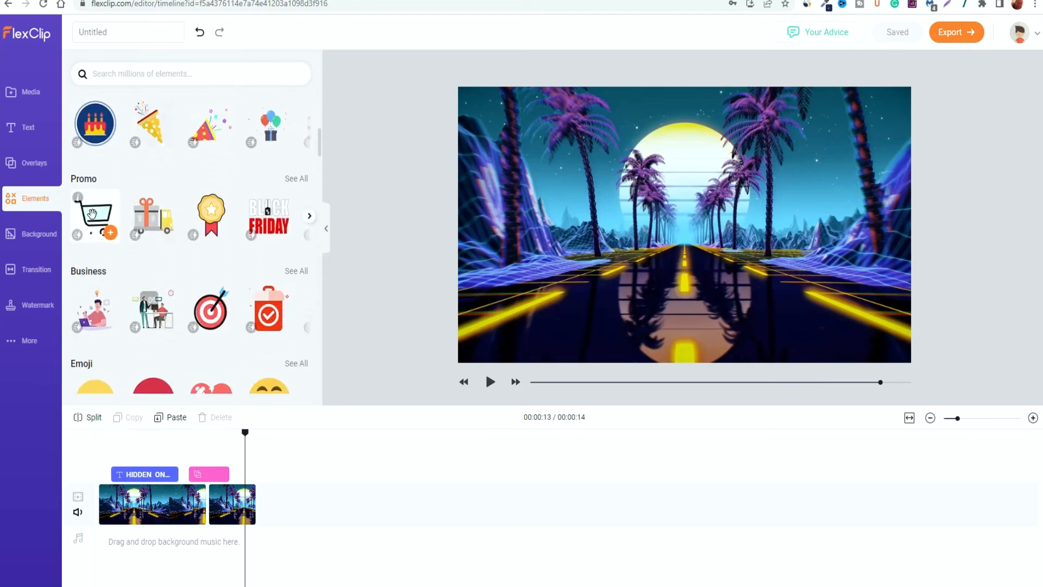
scroll(89, 211, down, 2)
scroll(95, 219, up, 2)
scroll(95, 220, up, 1)
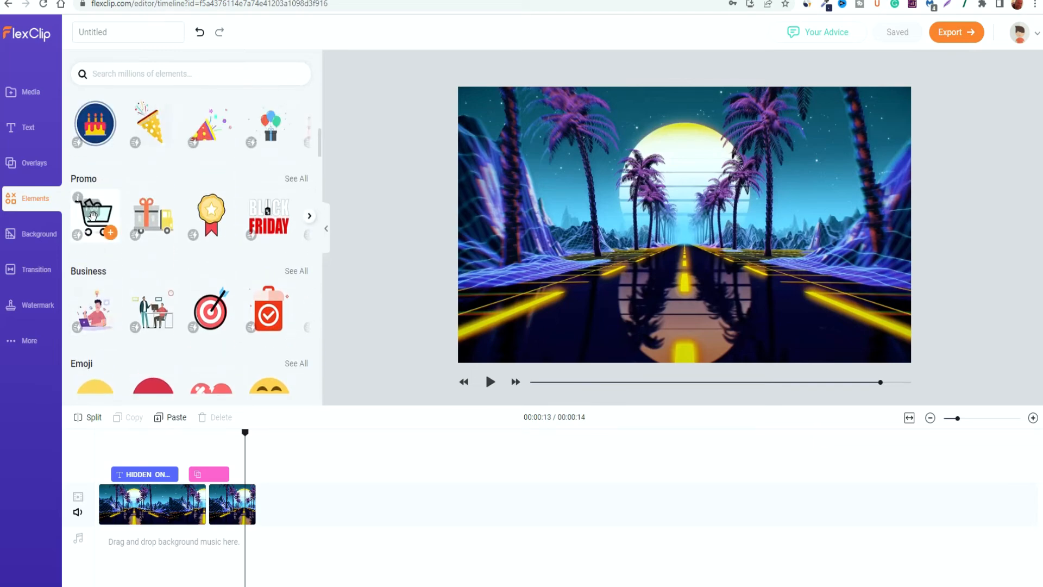
scroll(117, 267, down, 4)
scroll(141, 317, up, 5)
scroll(142, 316, up, 5)
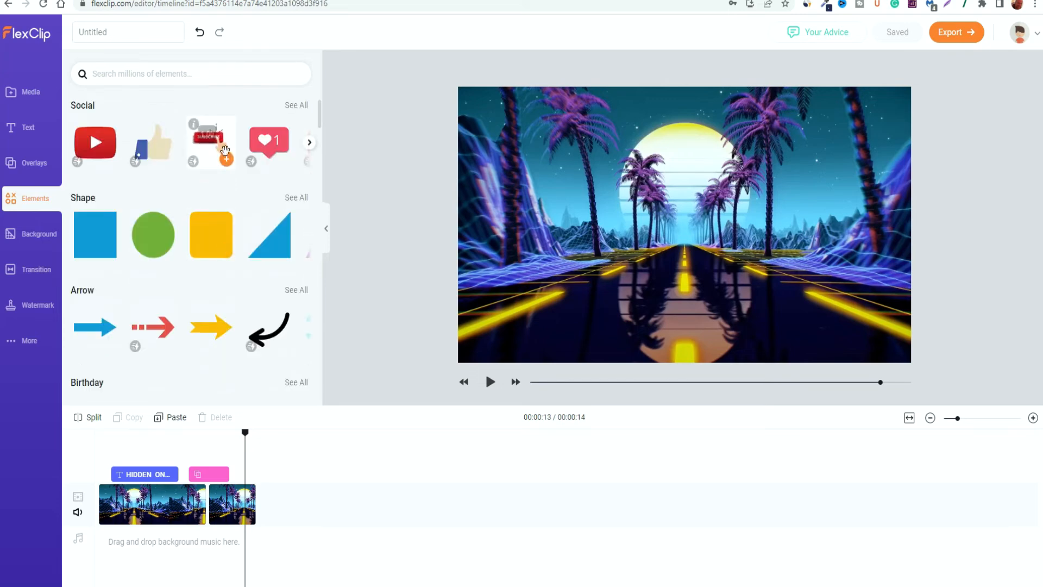
Place the animated Subscribe element from Social above the end of the second clip, extending that clip beneath it, and play the section.
click(226, 160)
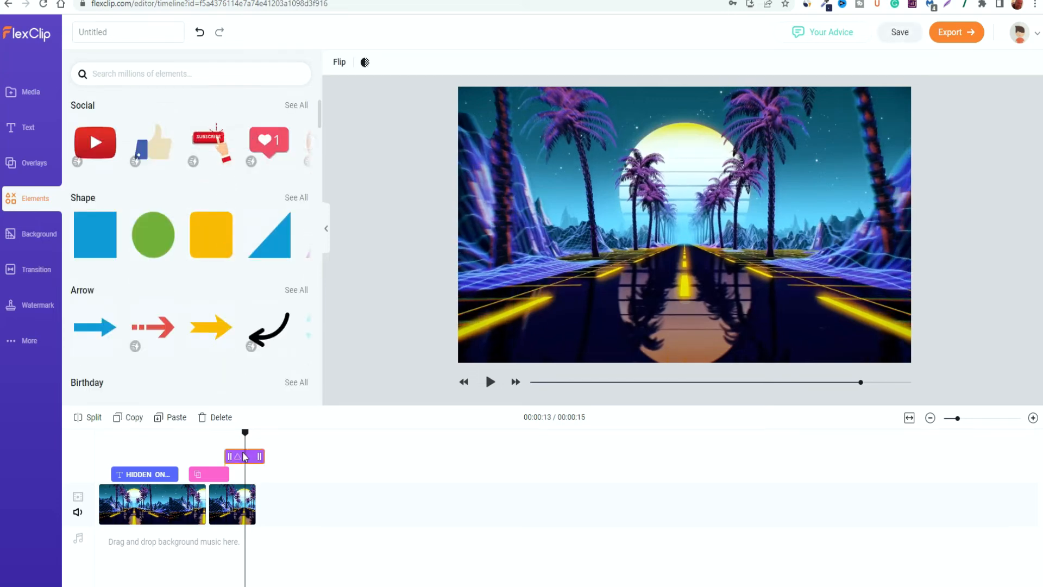
drag(242, 456, 274, 474)
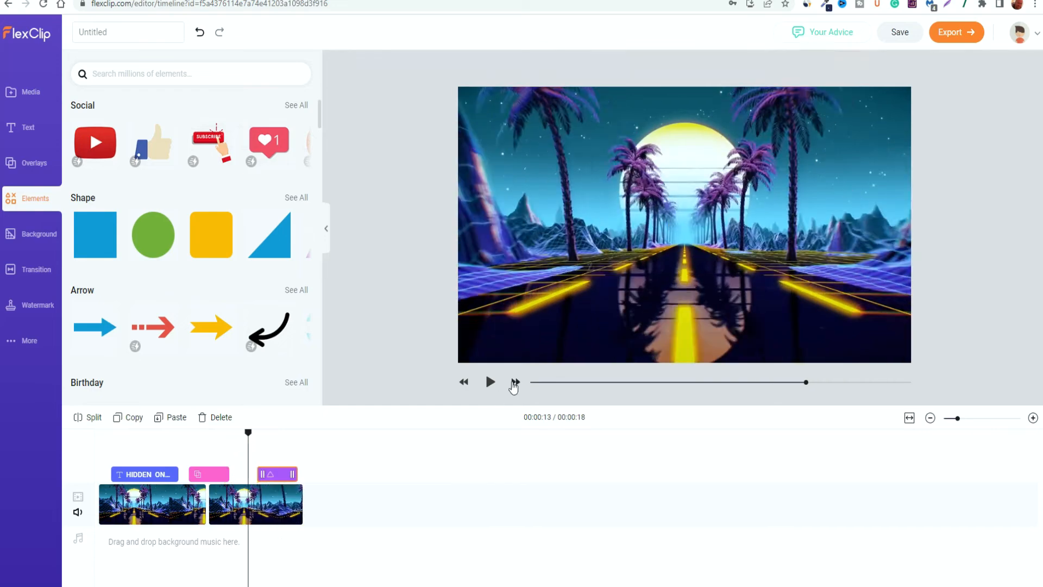
click(490, 382)
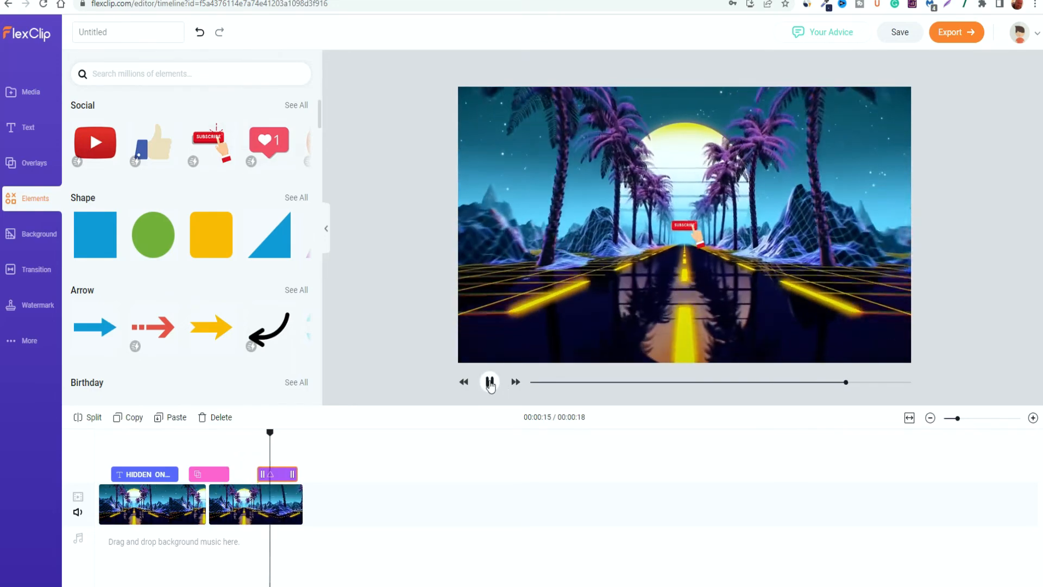
Enlarge the Subscribe element to about three times its size, move it to the lower left of the video frame, and replay its section.
click(683, 235)
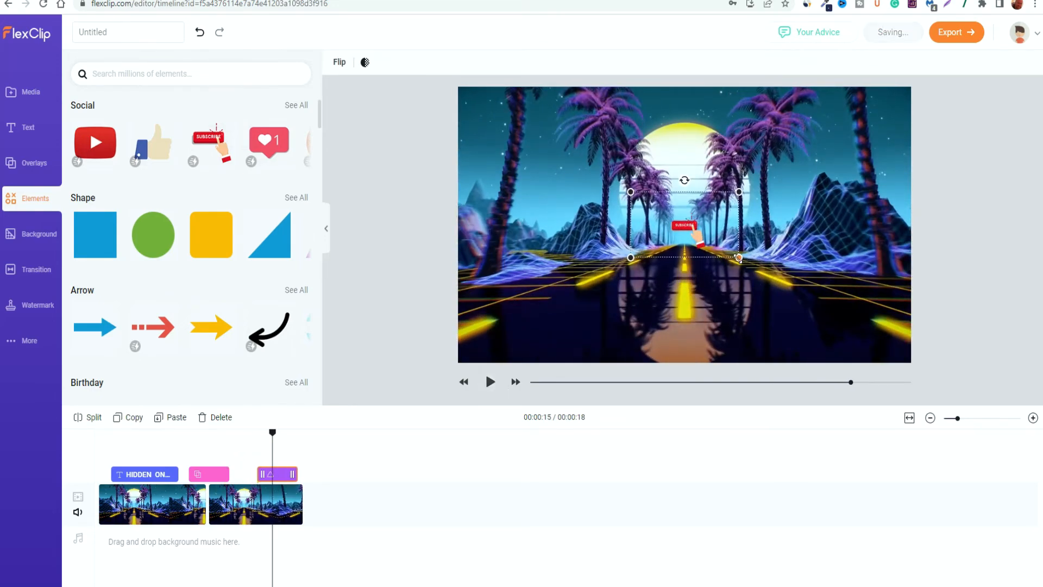
drag(739, 258, 975, 429)
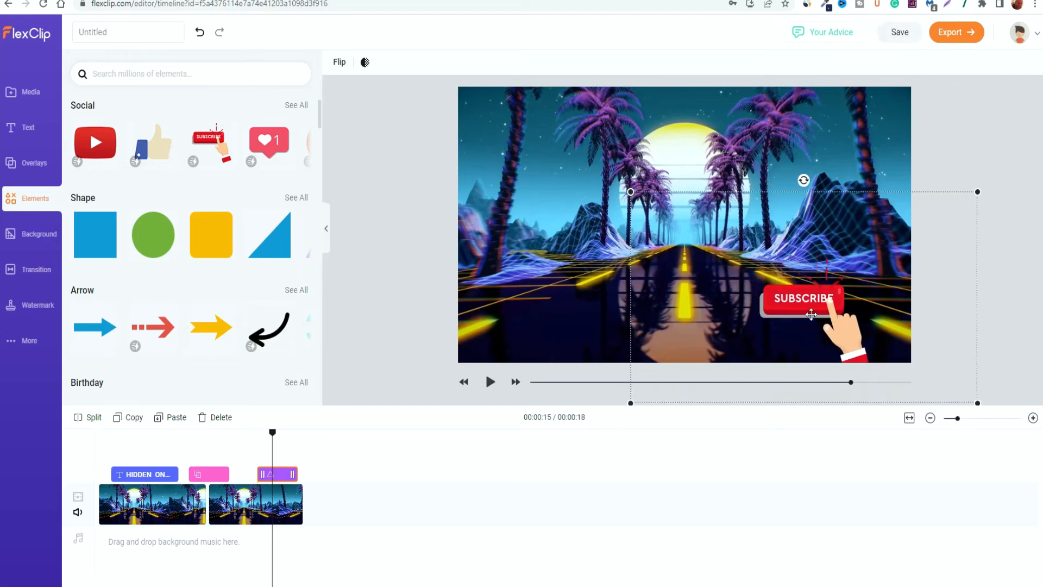
drag(808, 310, 532, 294)
drag(272, 433, 255, 435)
click(489, 383)
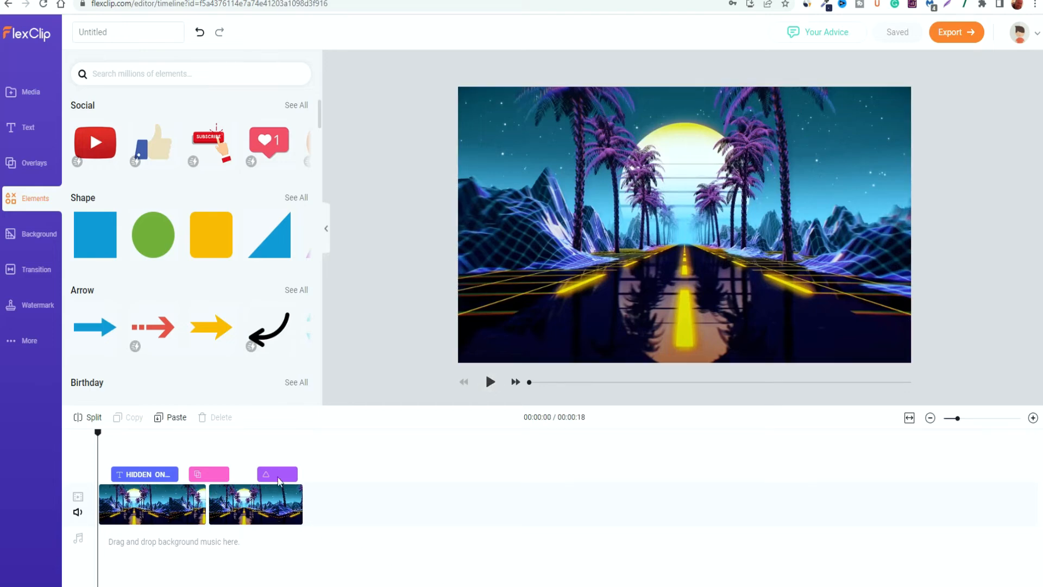
Browse the Background library's categories, from Abstract and Solid Color through Gradient, Light and Gold to Polygon and Nature.
click(35, 234)
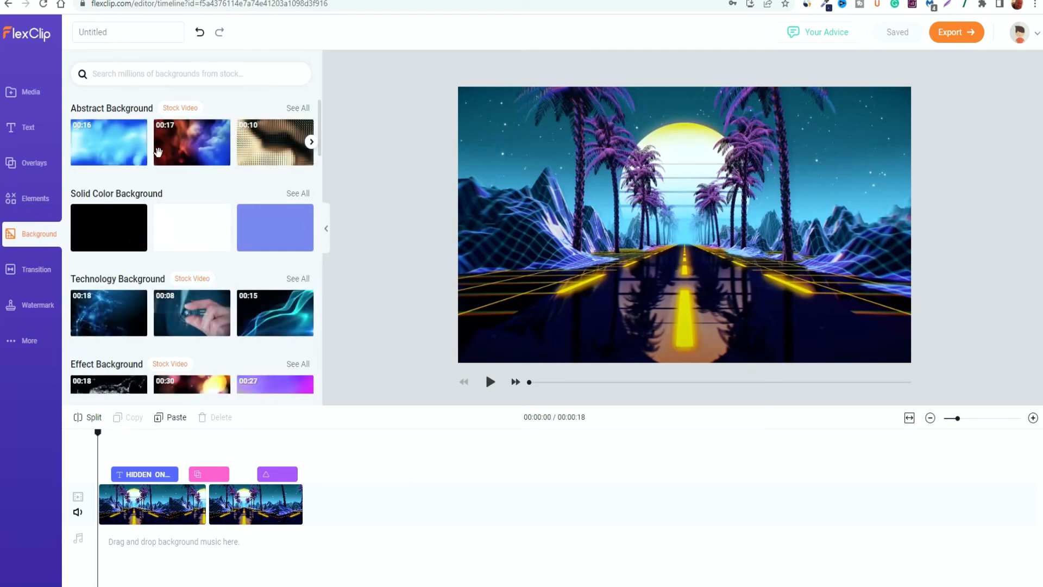
mouse_move(178, 141)
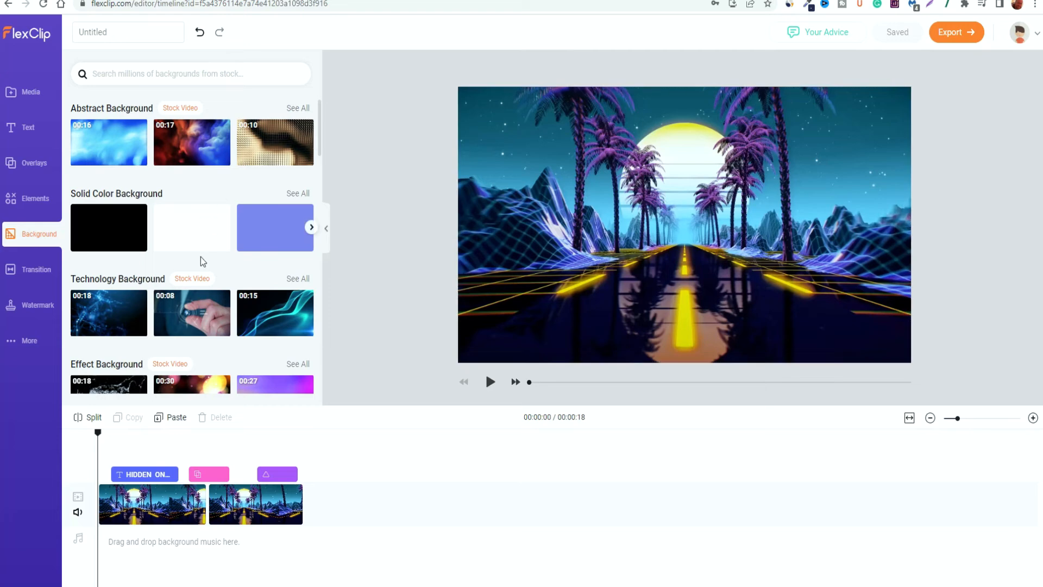
scroll(200, 256, down, 2)
scroll(199, 259, down, 4)
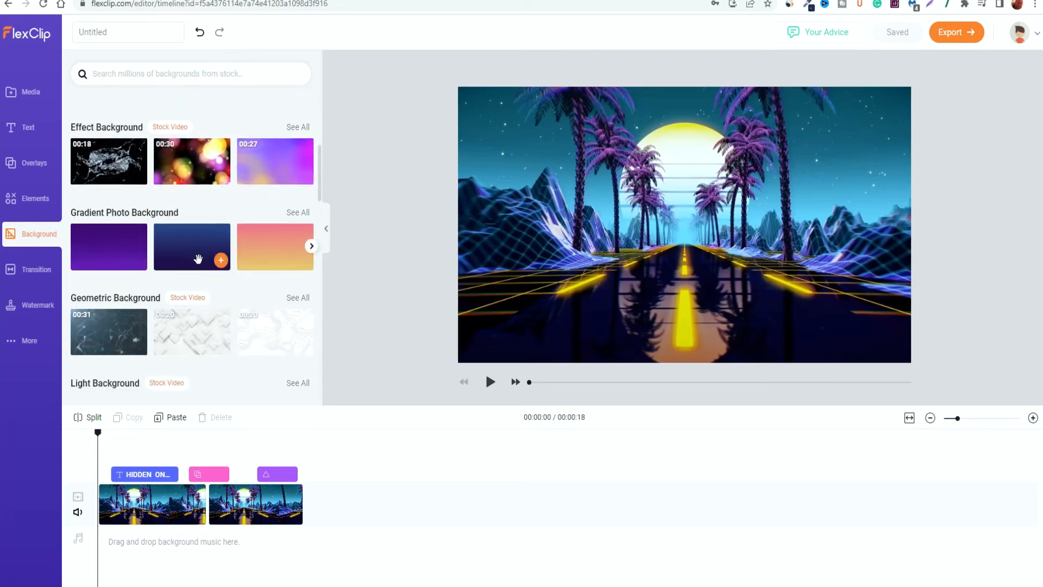
scroll(199, 259, down, 2)
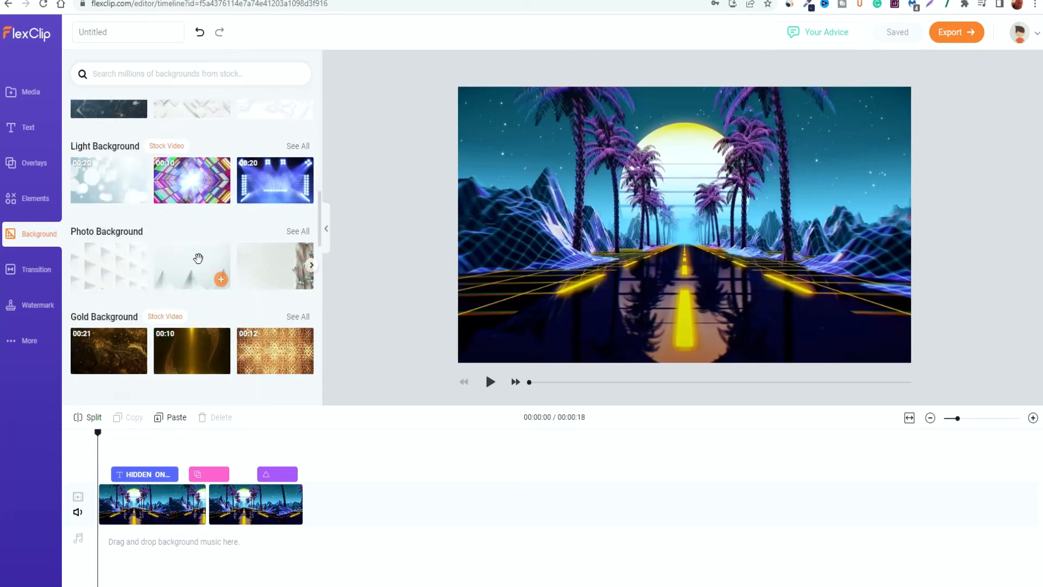
scroll(199, 260, down, 5)
scroll(199, 259, down, 3)
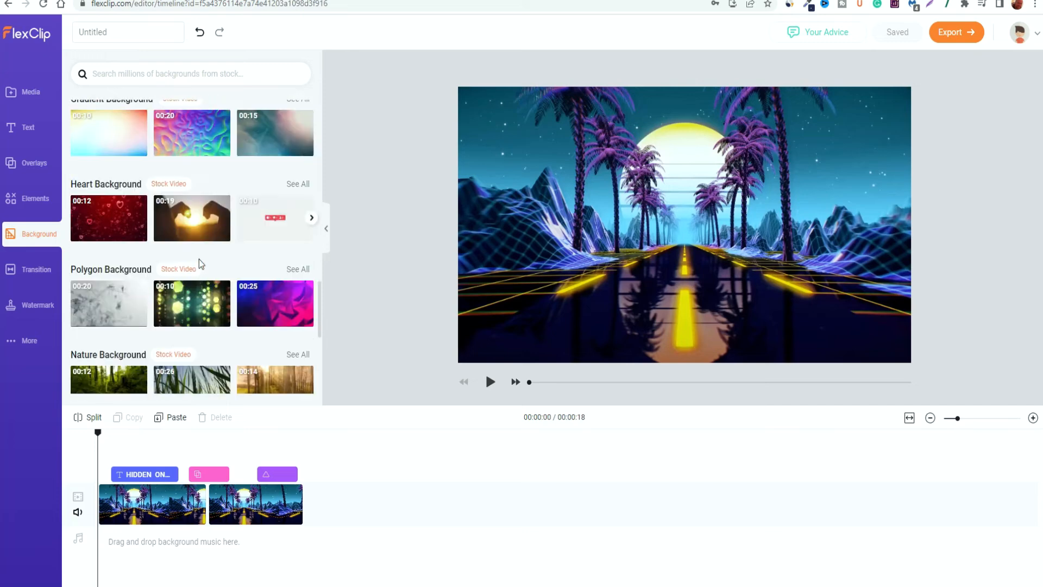
scroll(169, 190, up, 8)
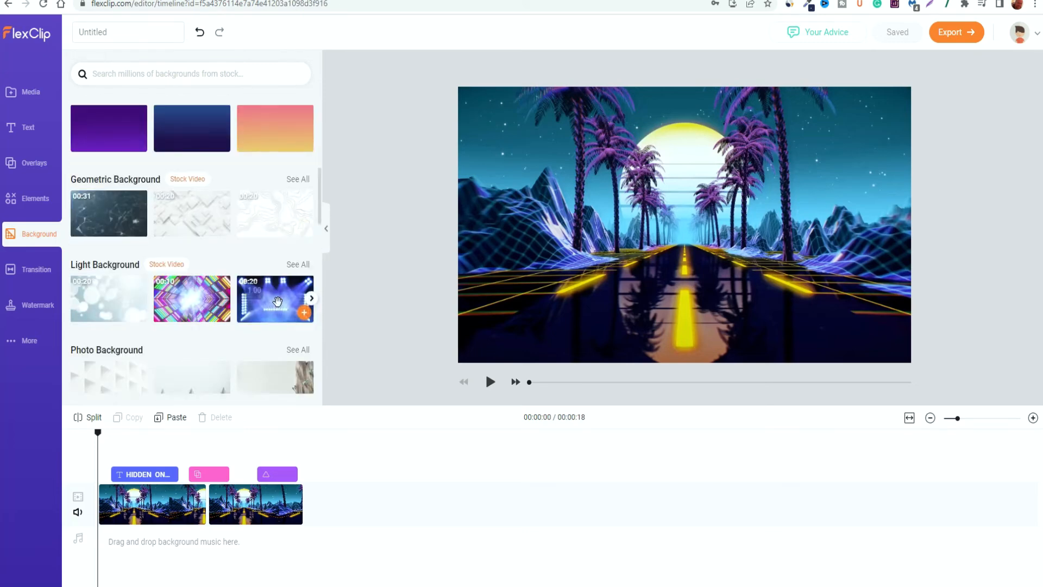
scroll(278, 302, up, 6)
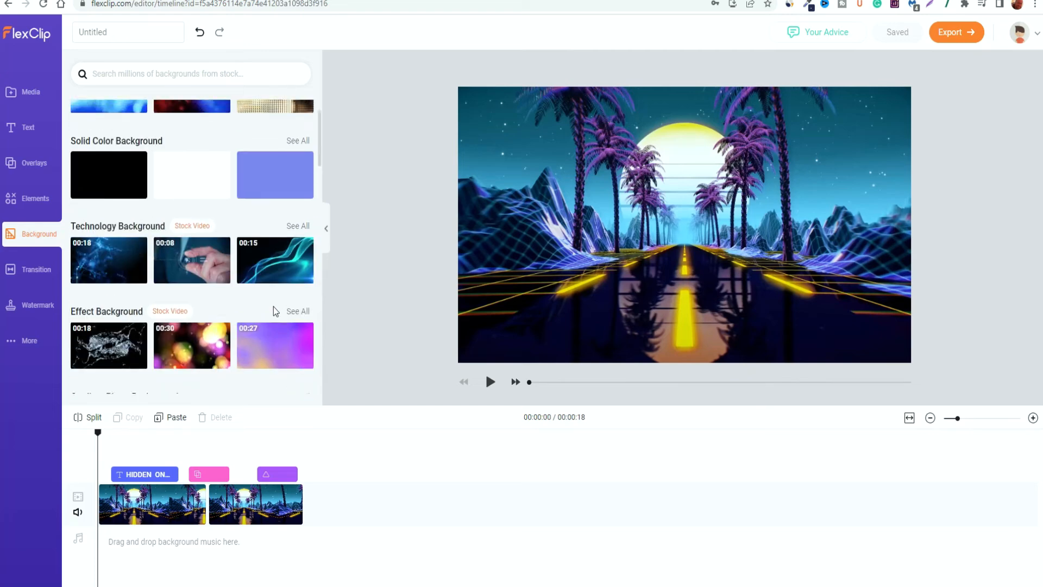
Add the 15-second blue wave Technology background after the second video clip and play it from its start.
click(303, 327)
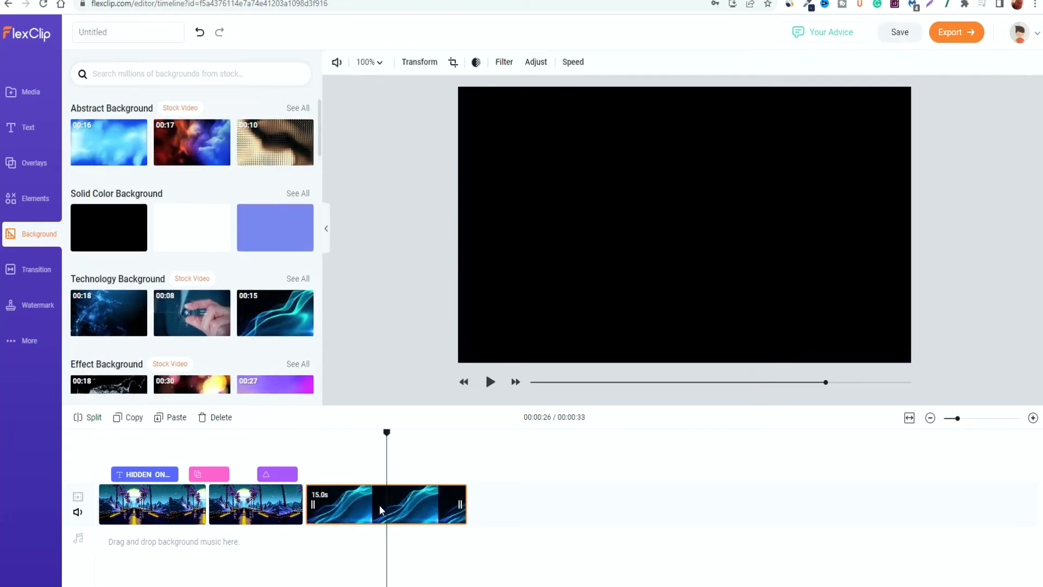
click(304, 422)
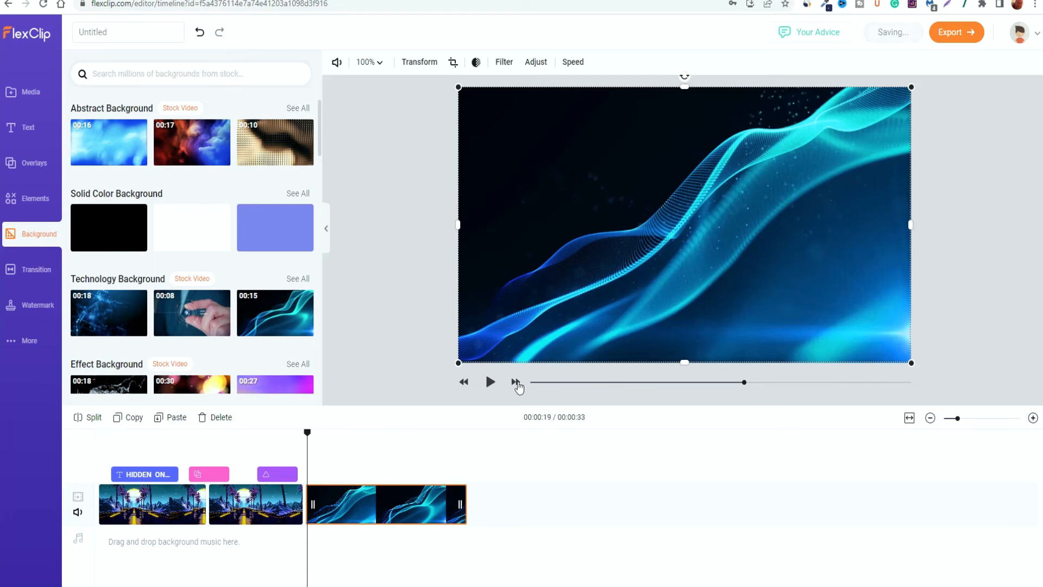
click(490, 382)
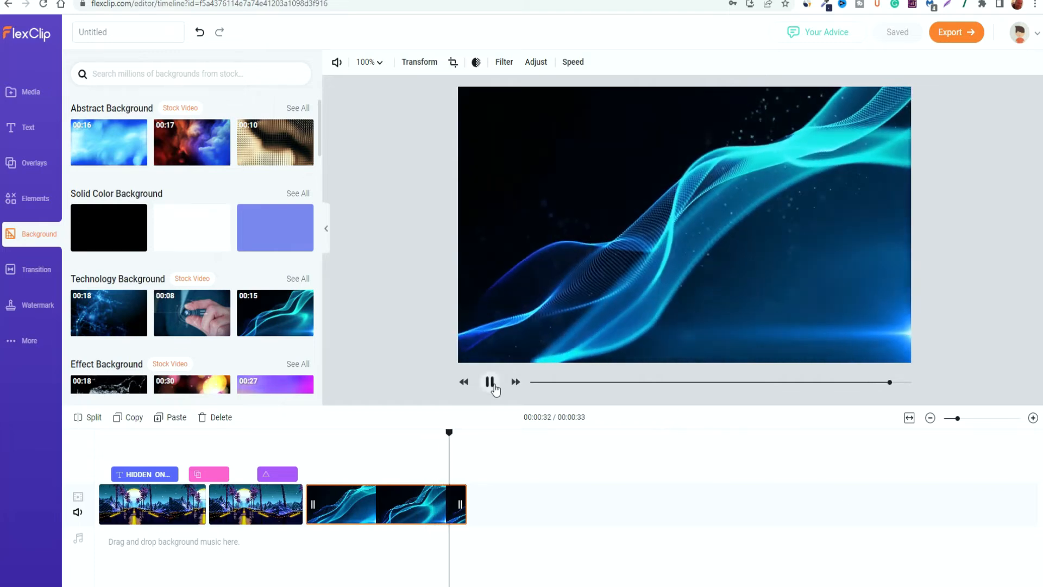
Add the Simple Zoom transition between the second video clip and the blue wave background, applying a duration of 1 second.
click(27, 273)
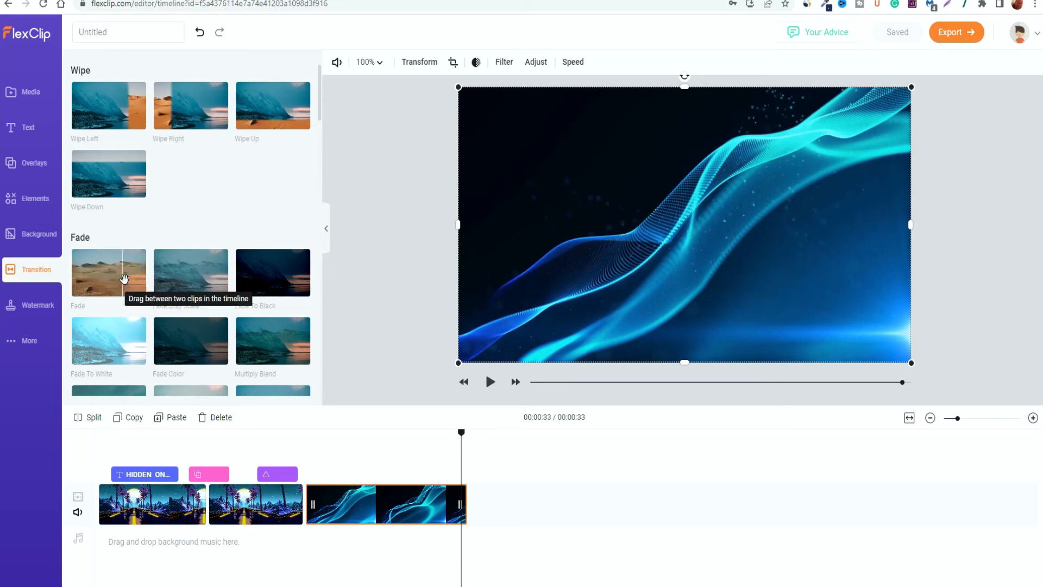
scroll(262, 326, down, 3)
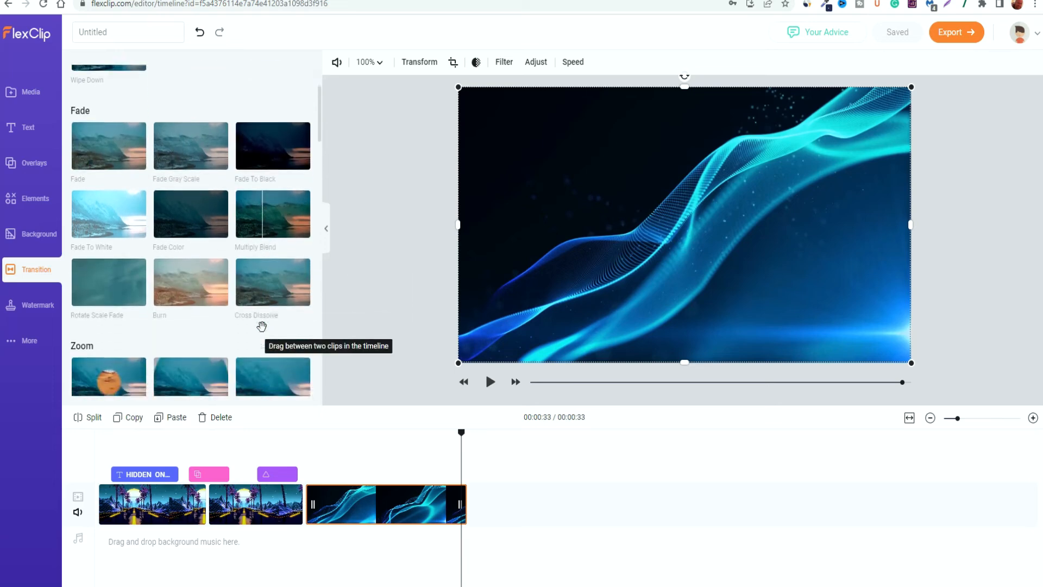
scroll(261, 326, down, 2)
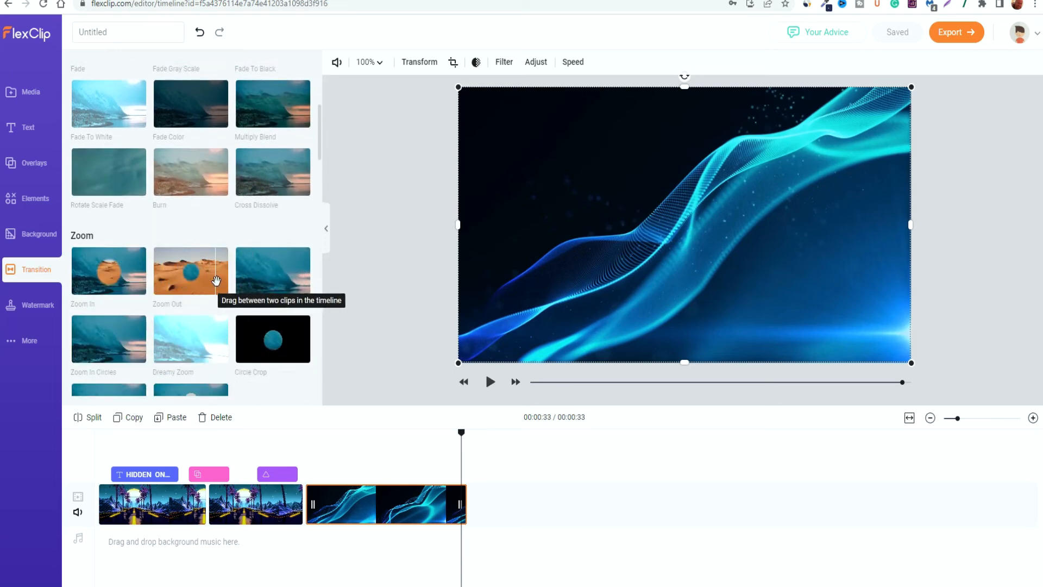
scroll(275, 163, down, 3)
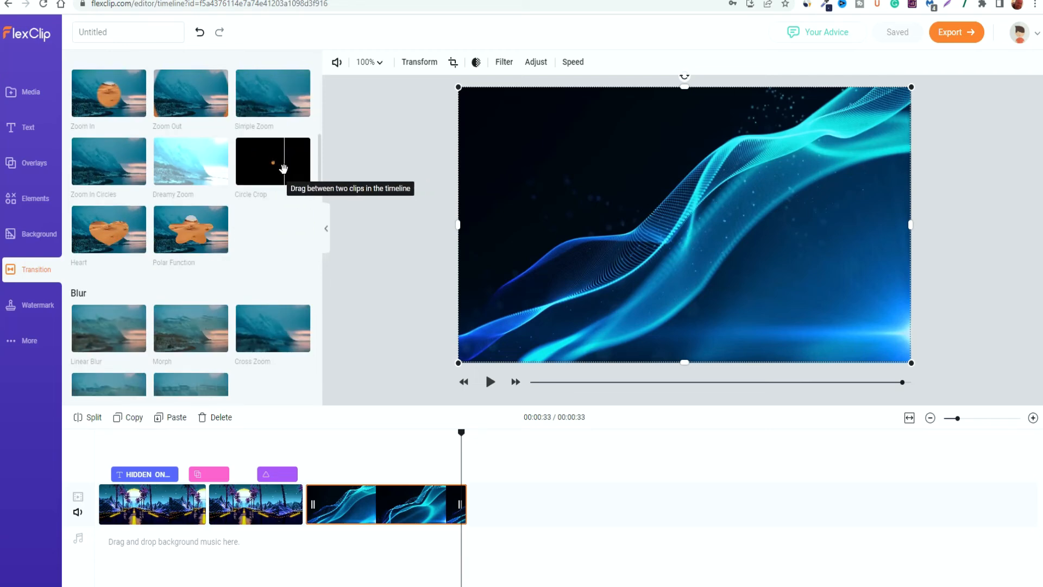
scroll(284, 180, down, 2)
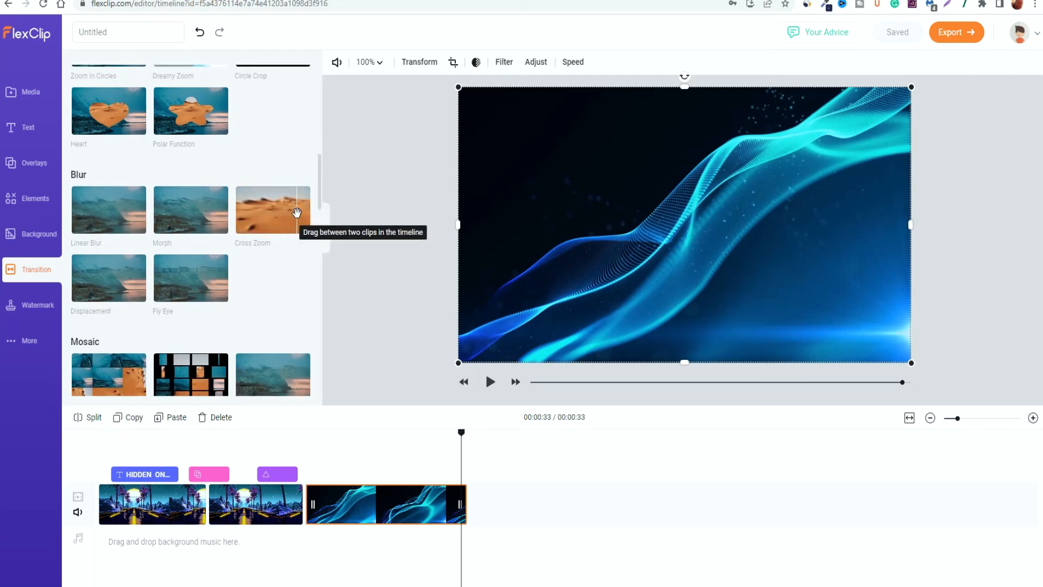
scroll(269, 211, down, 3)
scroll(258, 219, up, 7)
drag(258, 218, 299, 506)
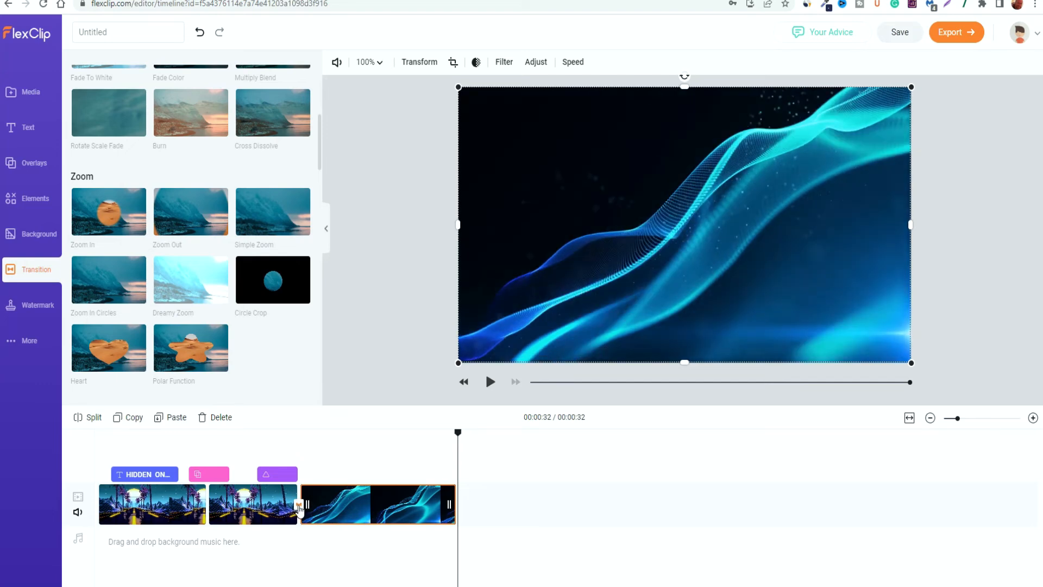
click(299, 507)
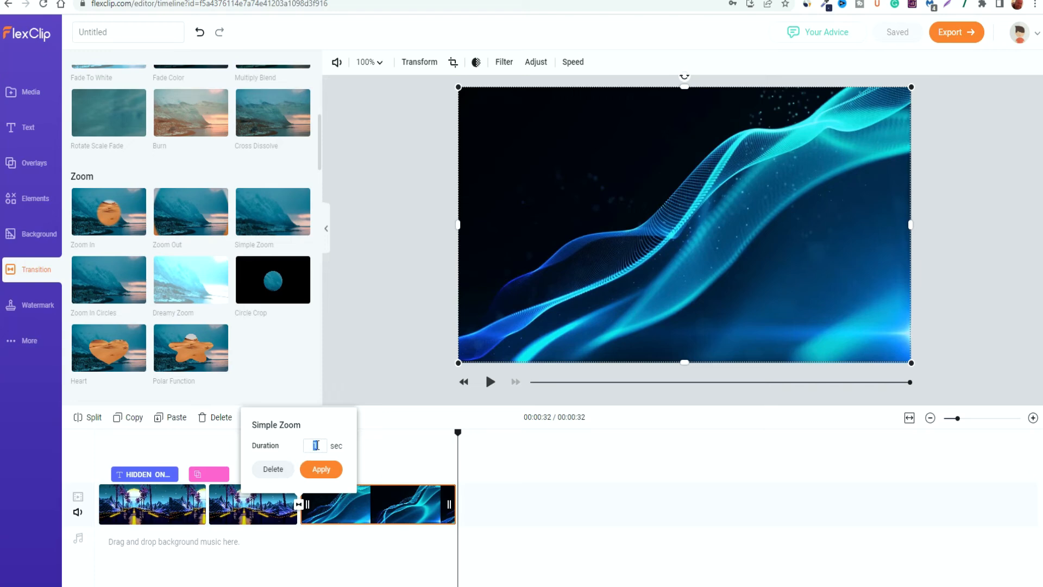
click(323, 469)
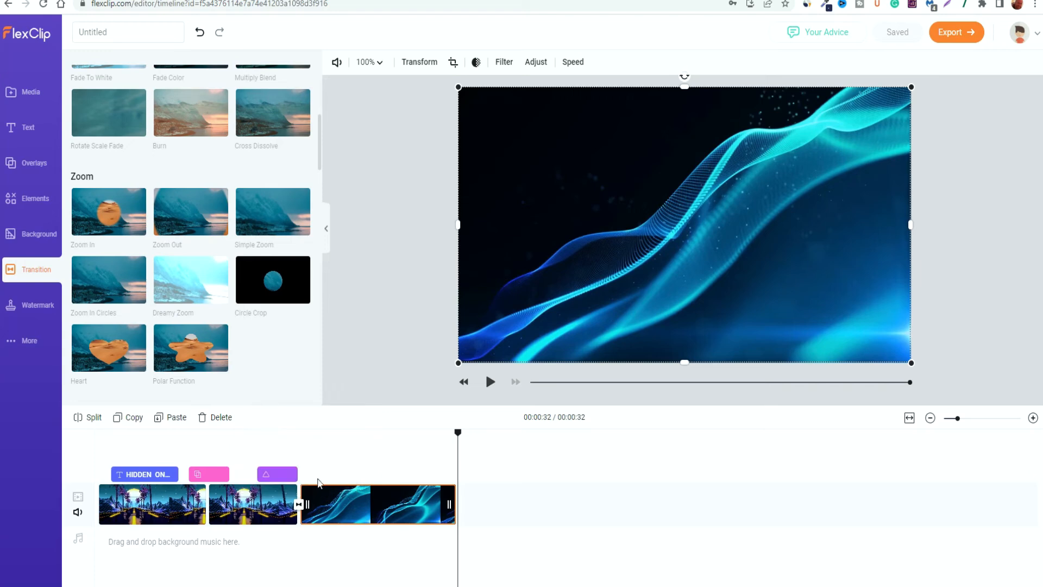
Play the video from just before the Simple Zoom transition into the blue wave background, and pause playback.
drag(287, 432, 260, 441)
key(space)
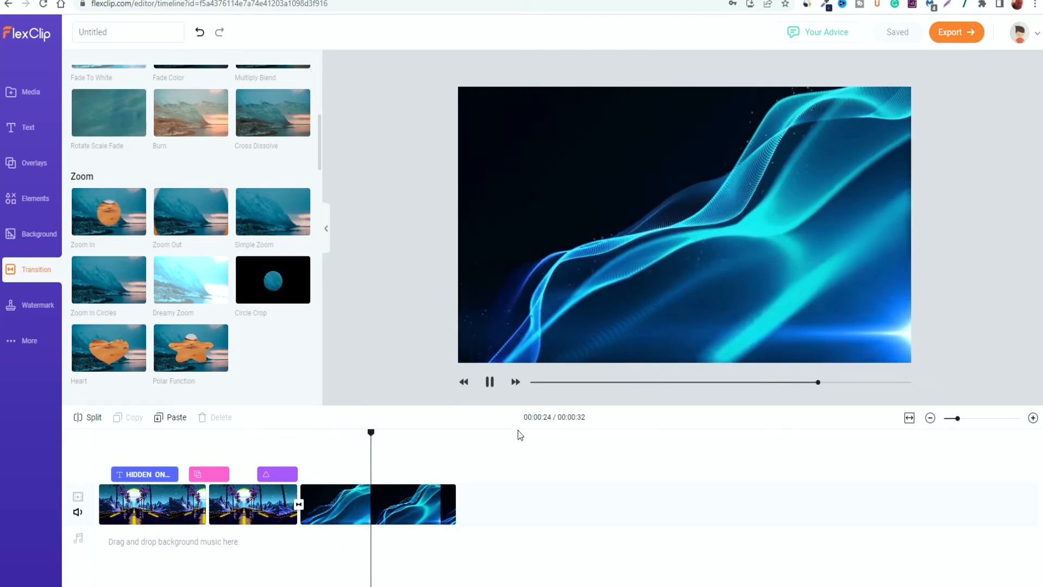
click(489, 382)
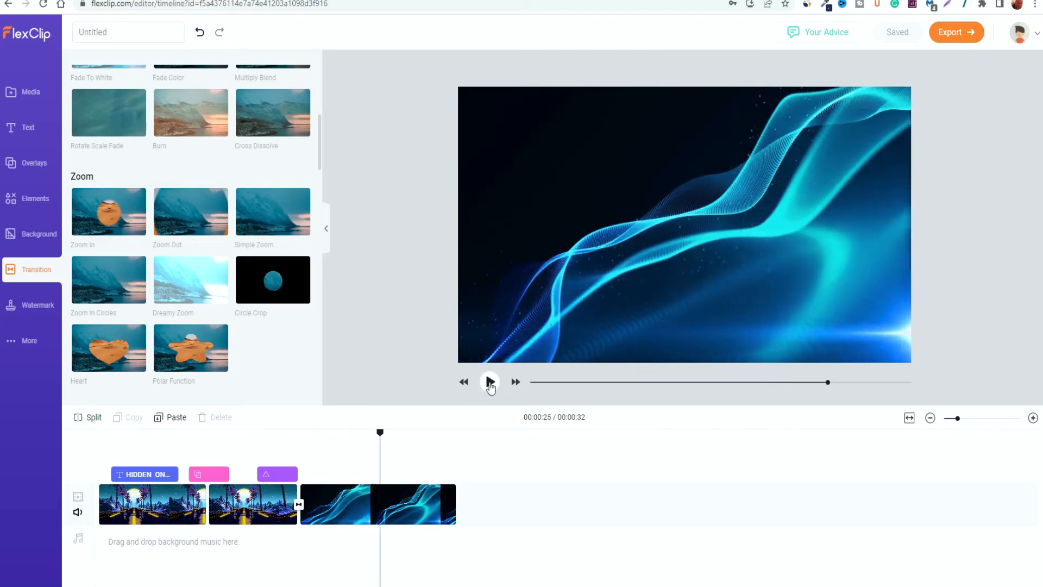
Add the text watermark "Review" to the video after checking the image watermark option, and play the video to preview it.
click(36, 305)
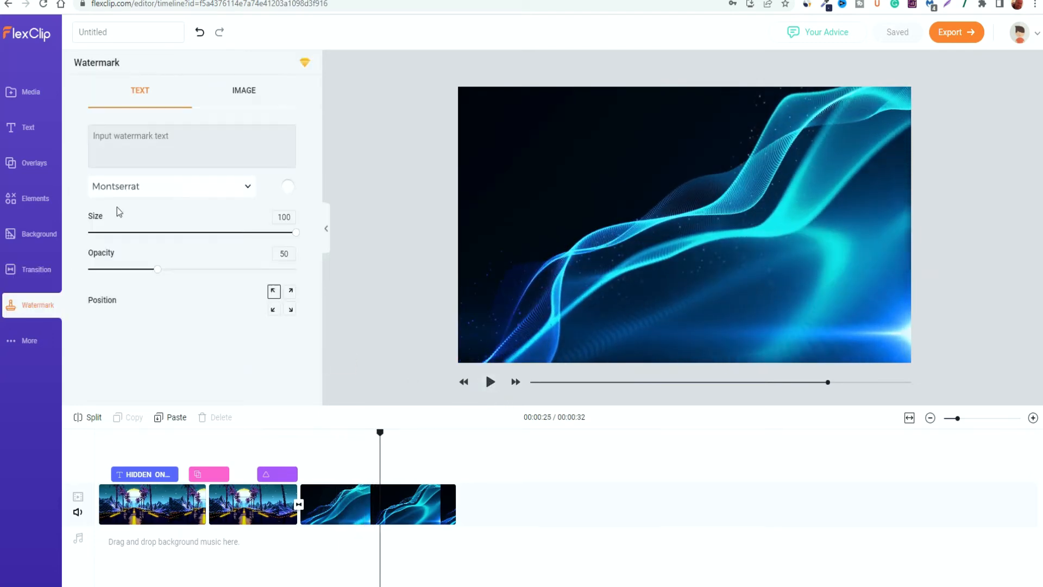
click(244, 90)
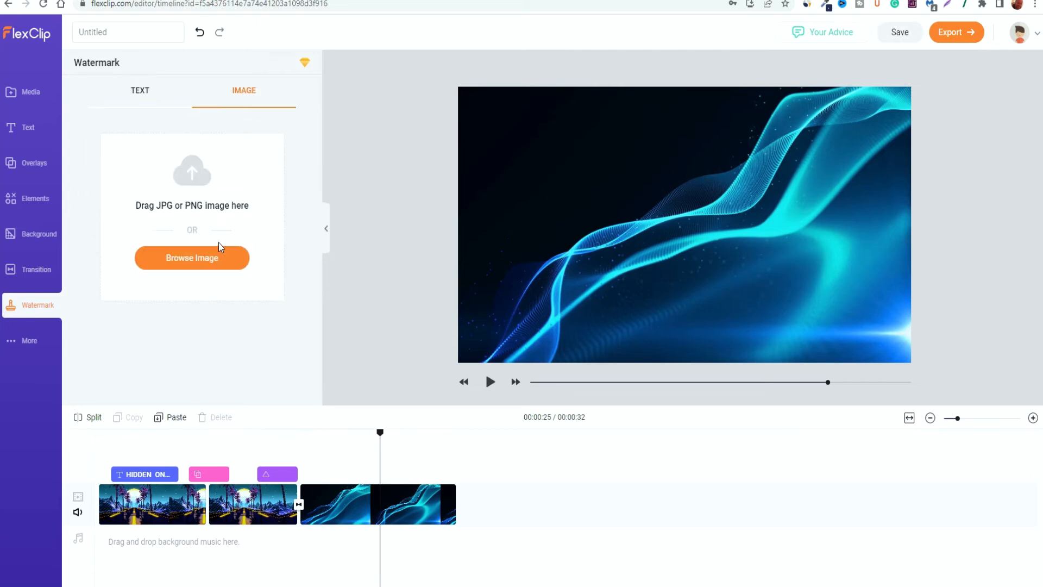
click(138, 92)
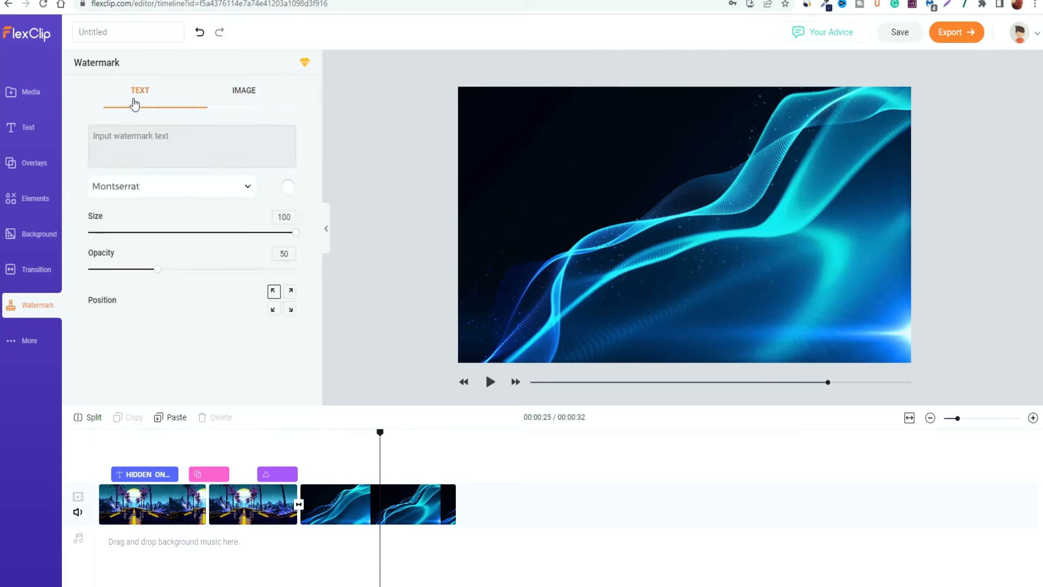
click(165, 145)
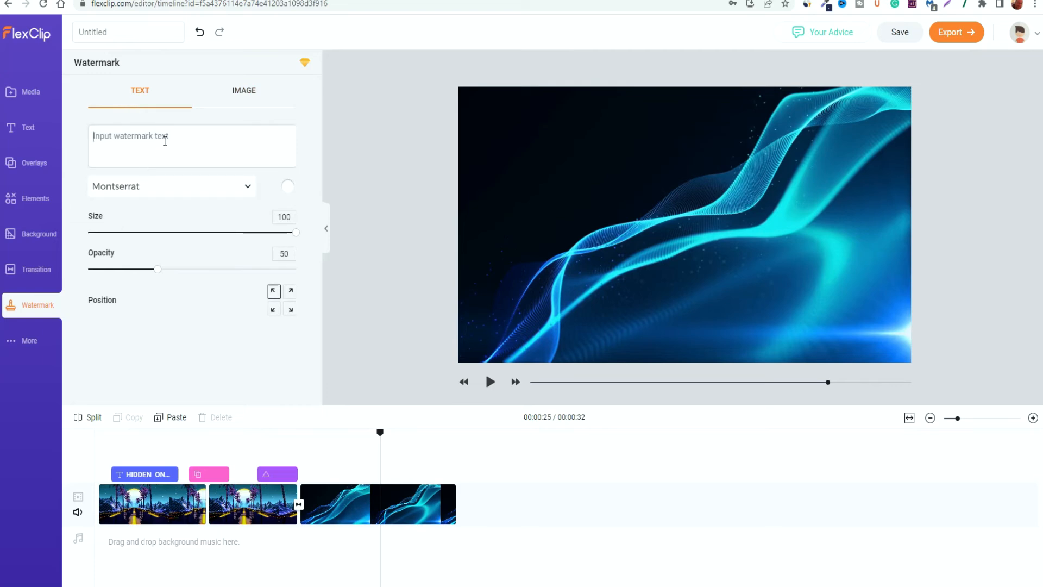
text(Review)
click(540, 124)
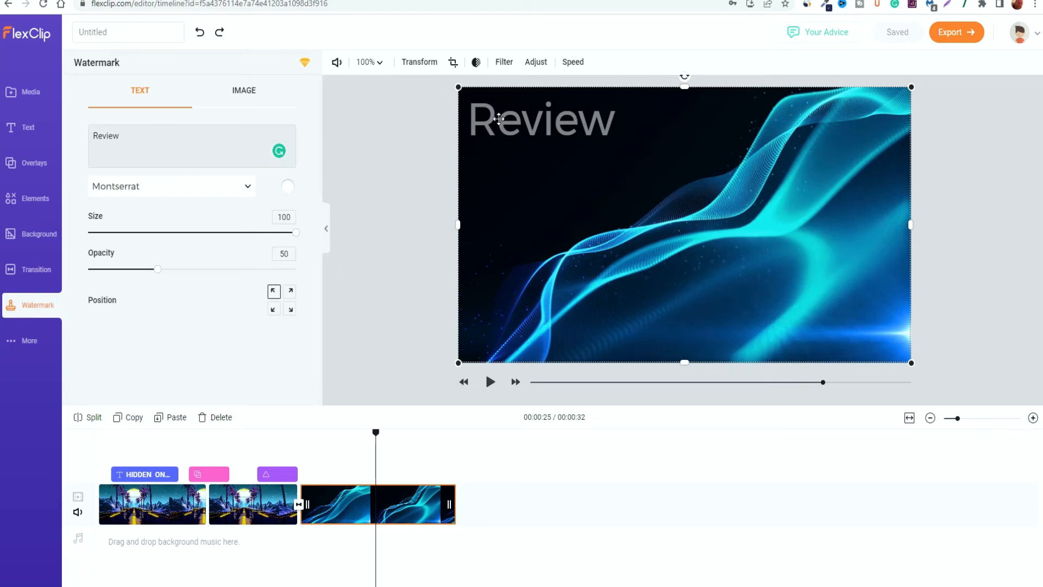
click(490, 382)
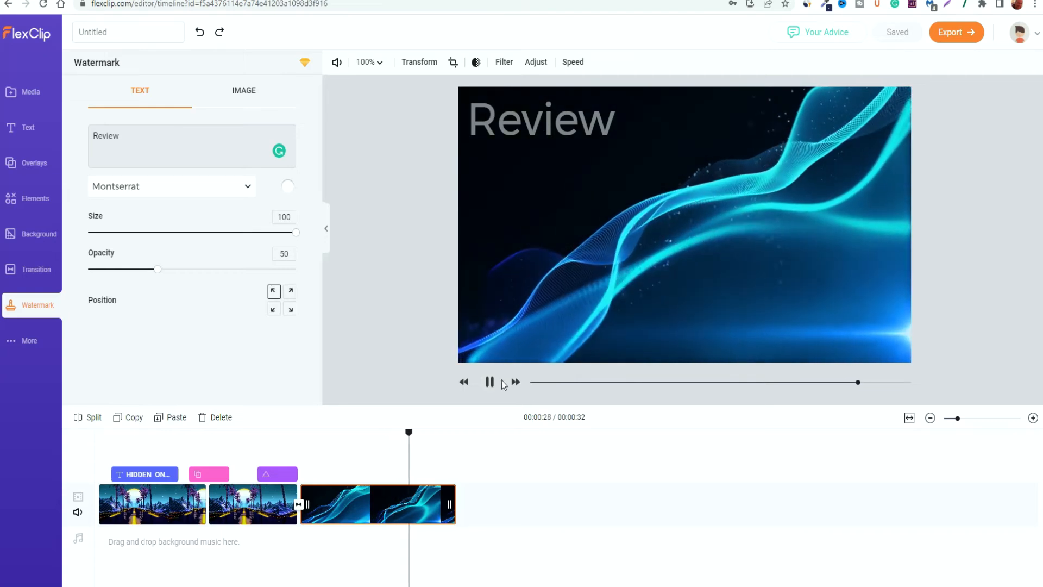
Try the 1:1, 21:9 and 4:5 aspect ratios for the video and return to 16:9.
click(29, 340)
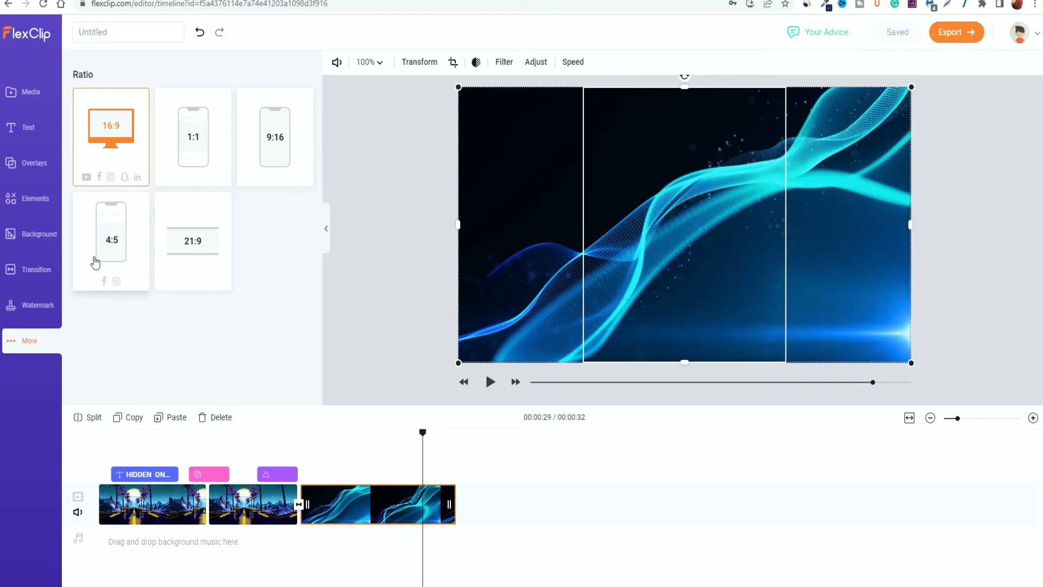
click(186, 138)
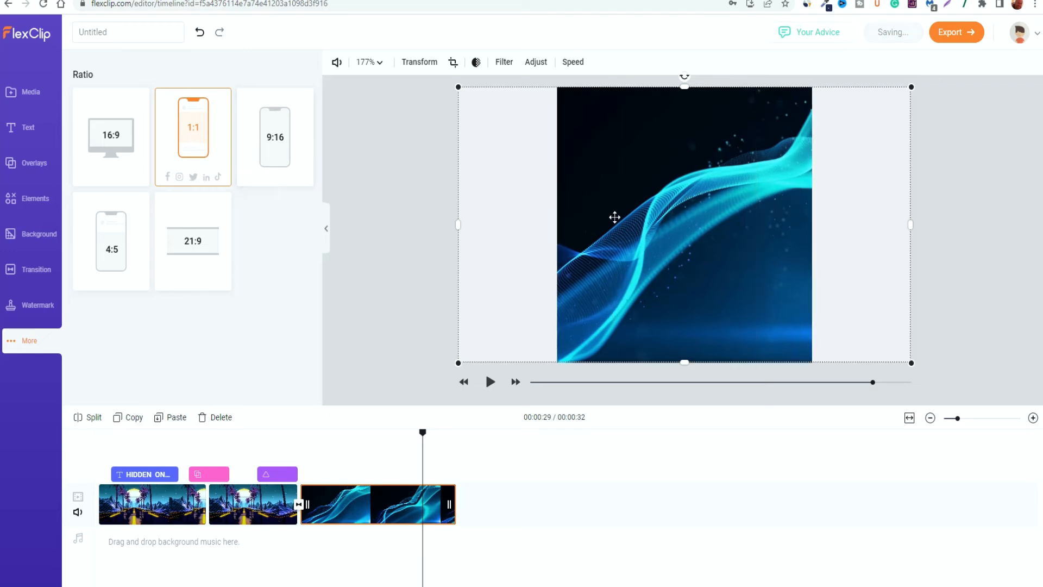
click(195, 247)
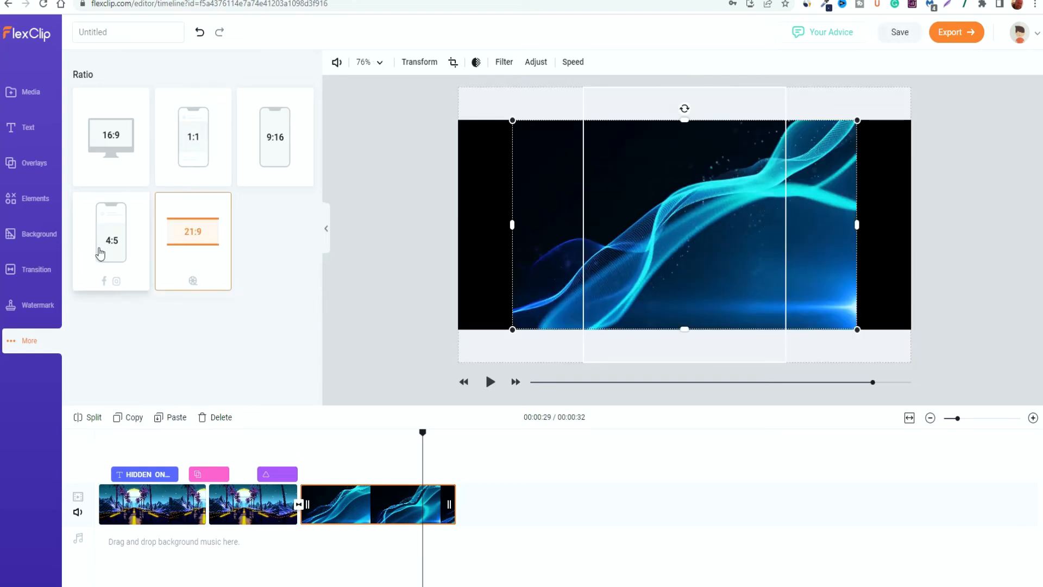
click(102, 250)
click(107, 140)
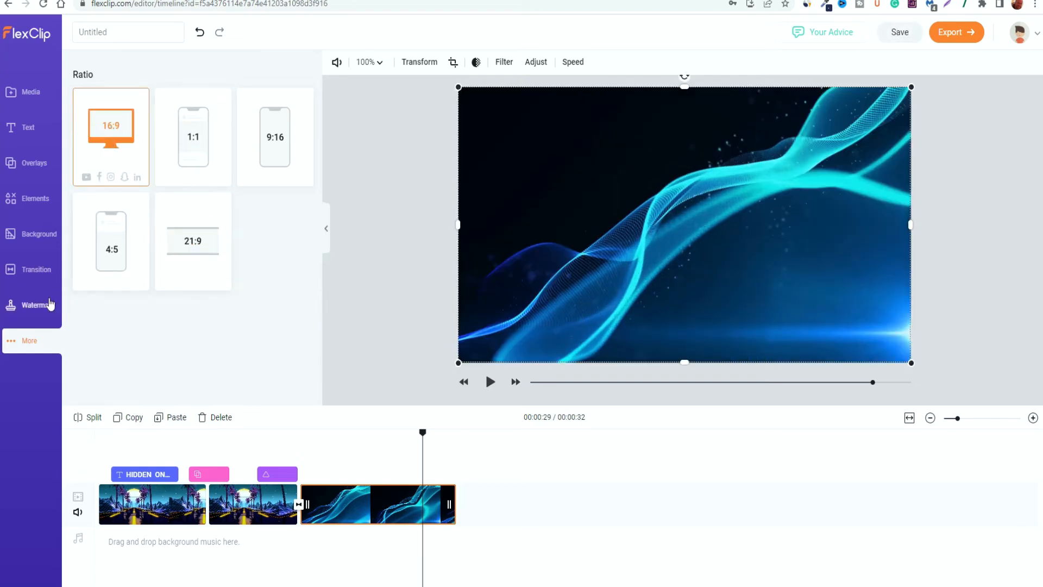
Look over the Media, Text and Overlays libraries and check the blue wave clip's zoom and volume settings.
click(27, 93)
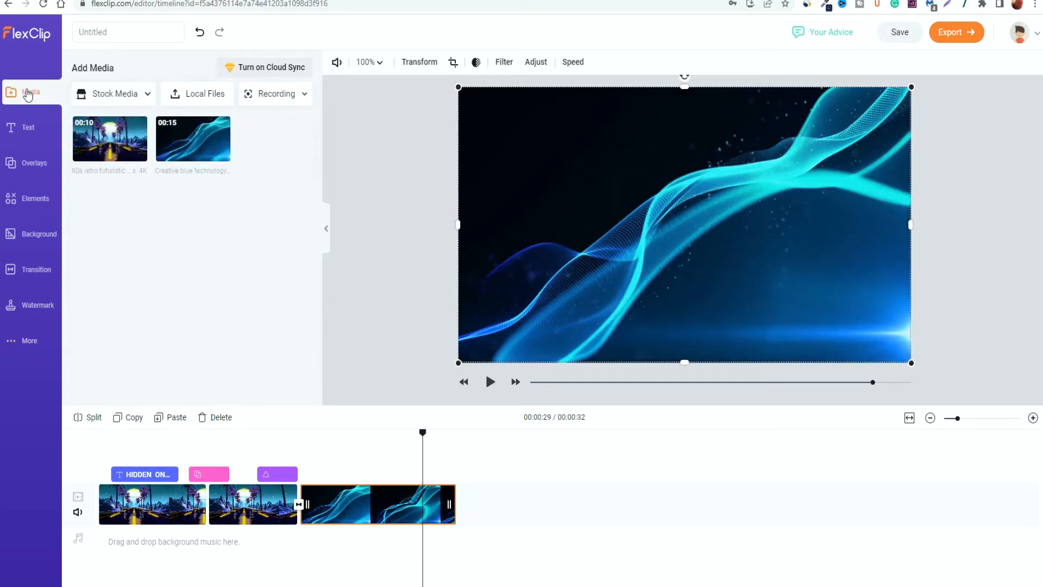
click(26, 130)
click(31, 163)
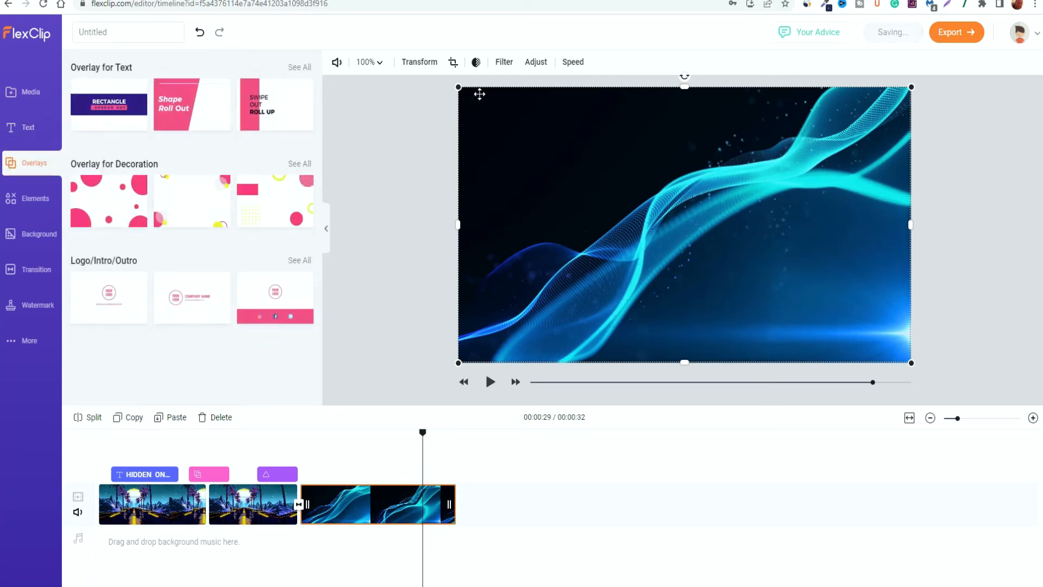
click(369, 62)
mouse_move(367, 116)
mouse_down()
mouse_move(342, 115)
mouse_move(369, 113)
mouse_up()
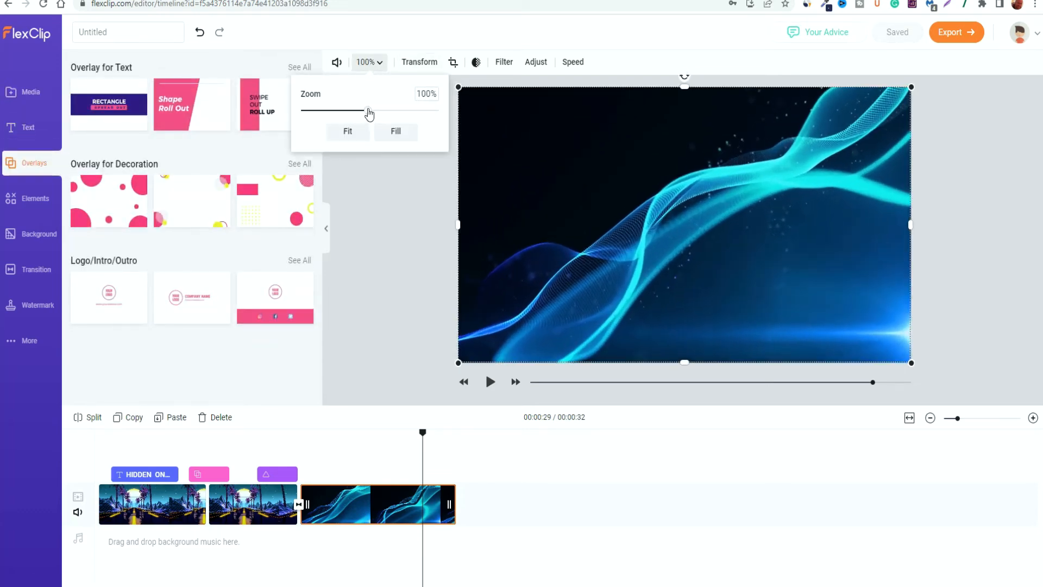
click(338, 64)
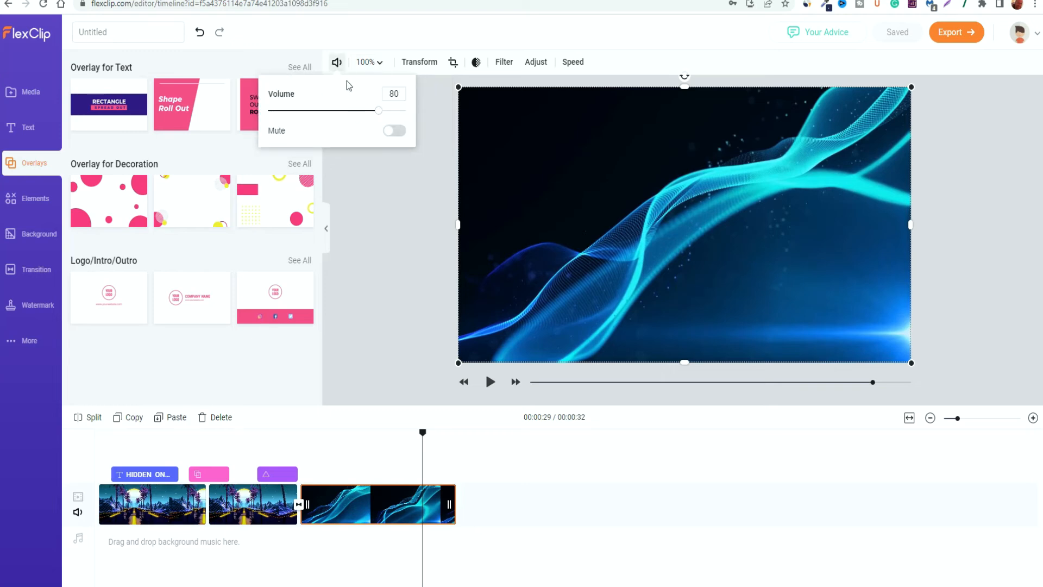
Rotate the blue wave clip to the left twice.
click(419, 62)
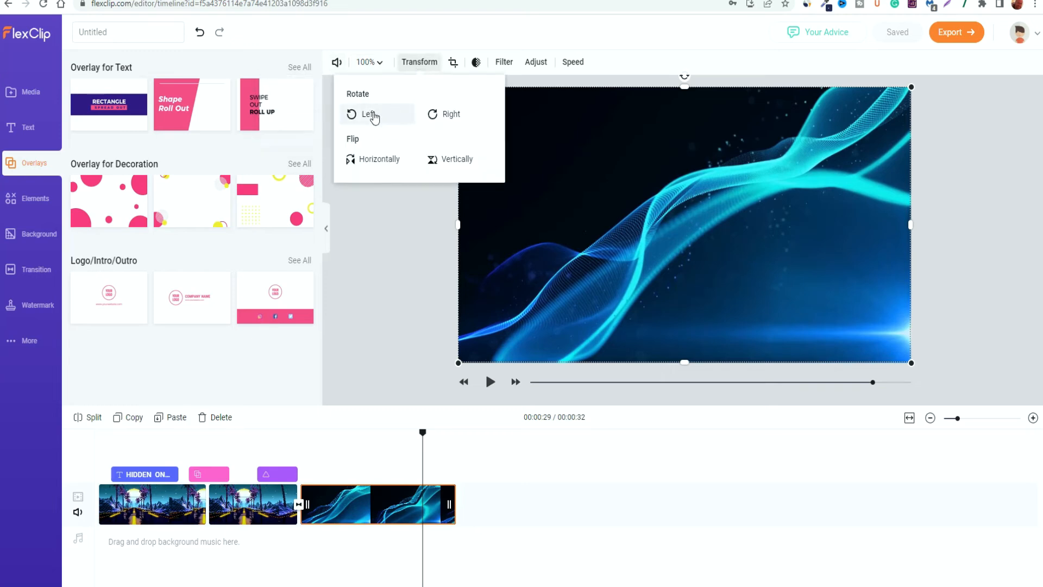
click(363, 116)
click(362, 115)
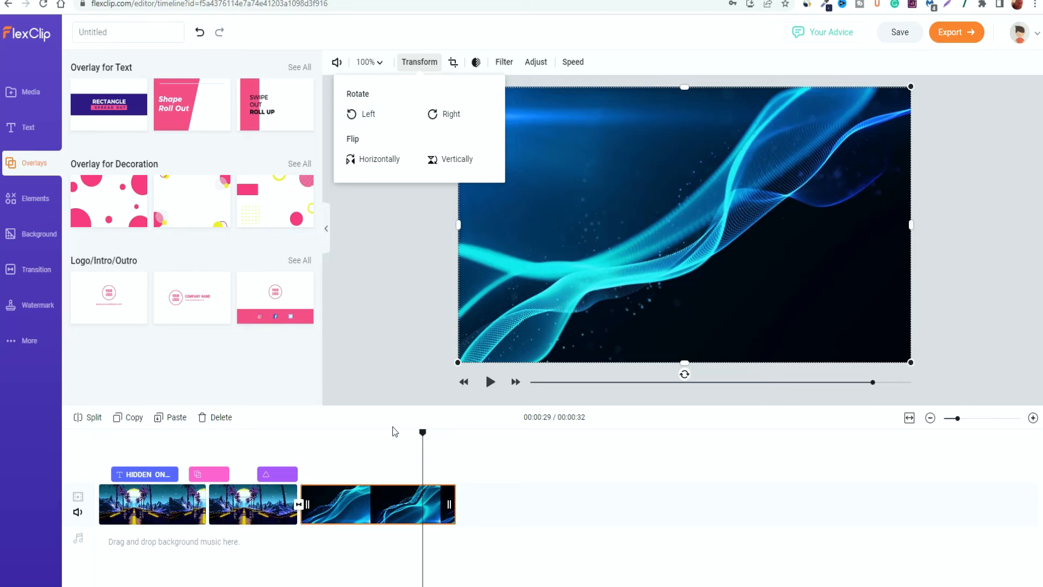
Crop a strip off the top and bottom of the blue wave clip and reduce its opacity to 31%.
click(454, 62)
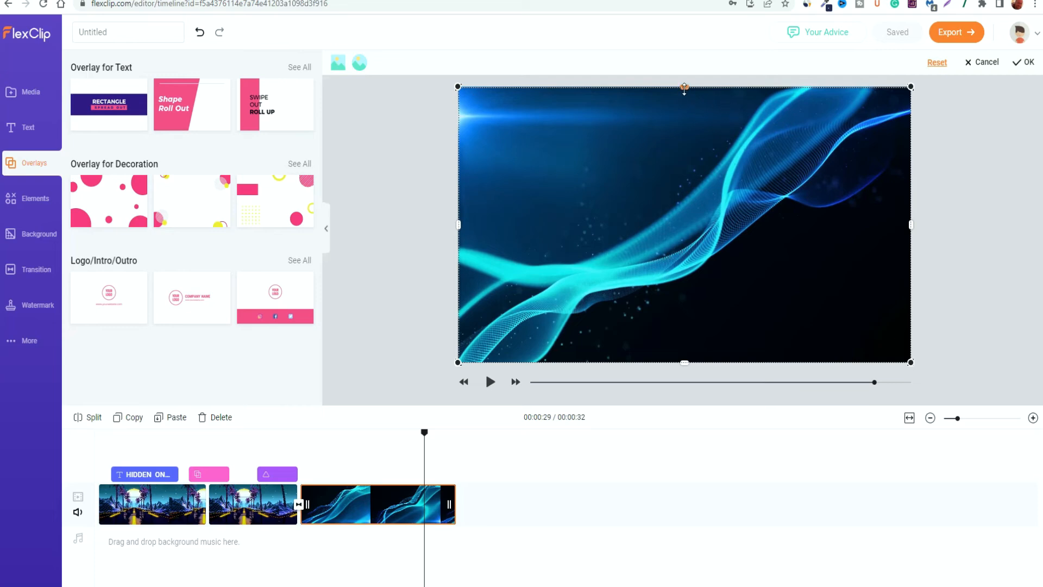
drag(684, 87, 684, 118)
drag(685, 362, 683, 325)
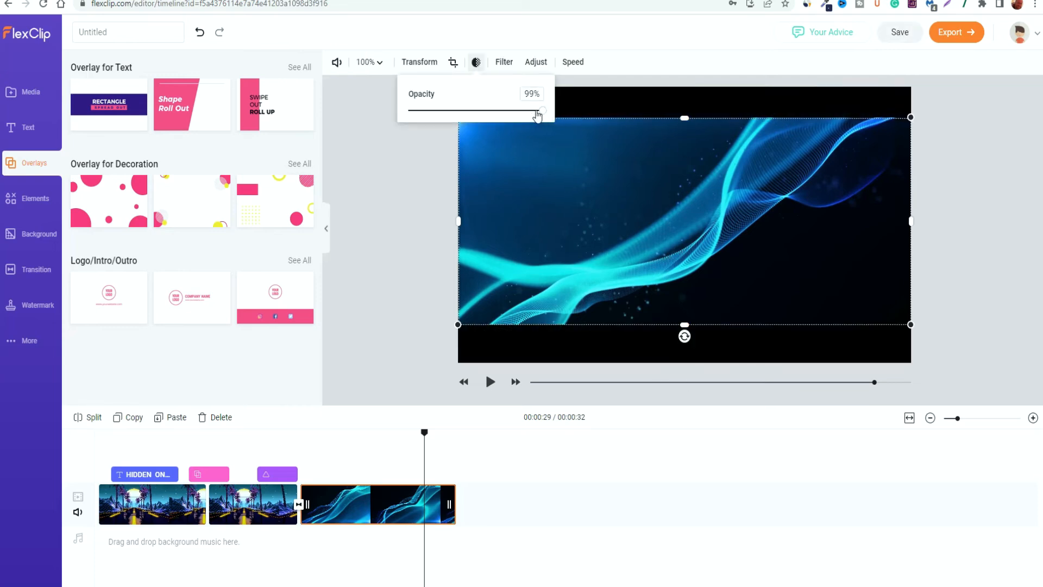
drag(538, 112, 451, 114)
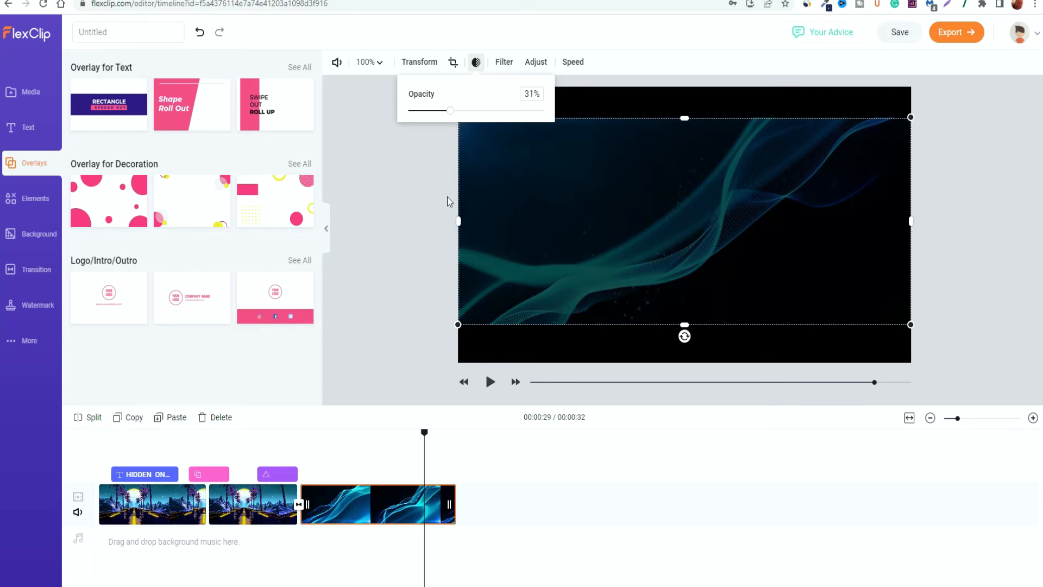
Try the B&W, Greyscale and Amaro filters on the blue wave clip and set the filter back to None.
click(502, 61)
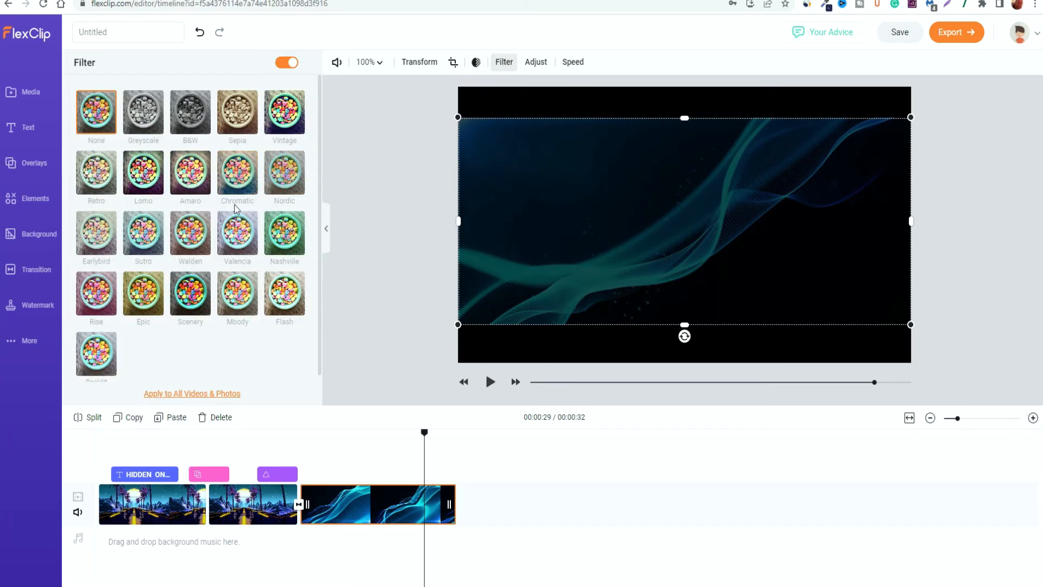
click(187, 124)
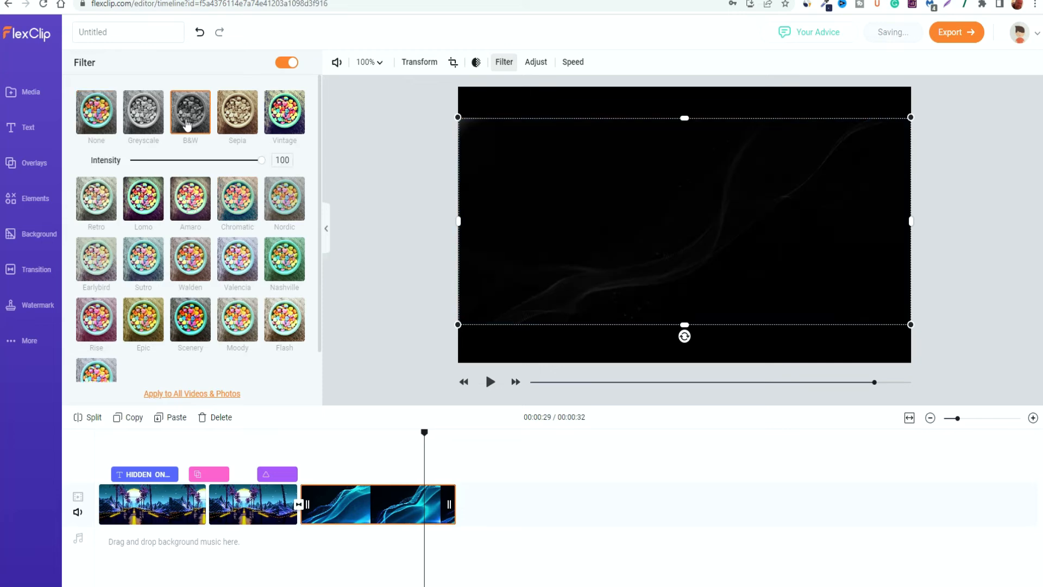
click(152, 116)
click(190, 197)
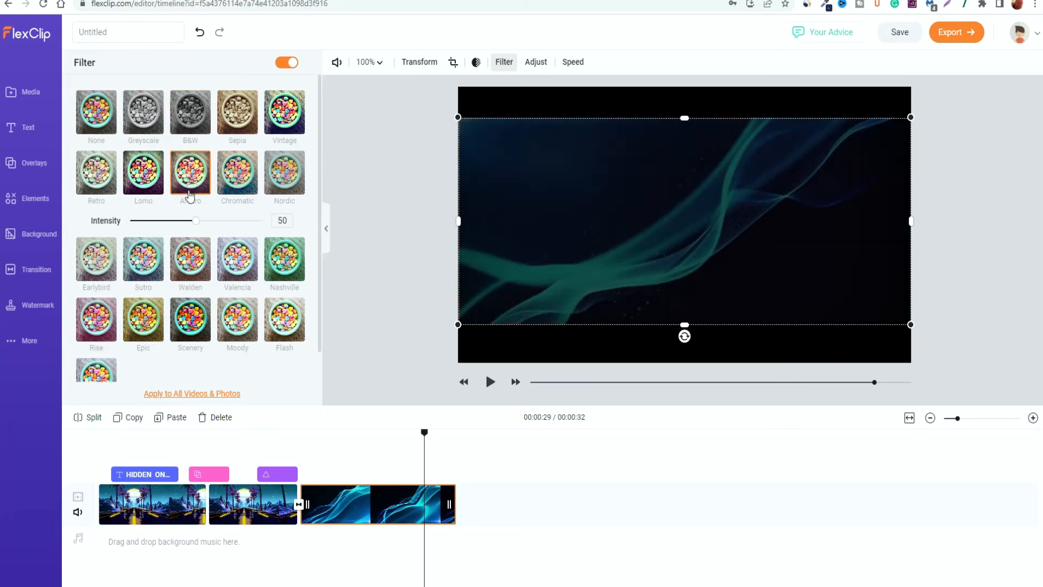
click(95, 120)
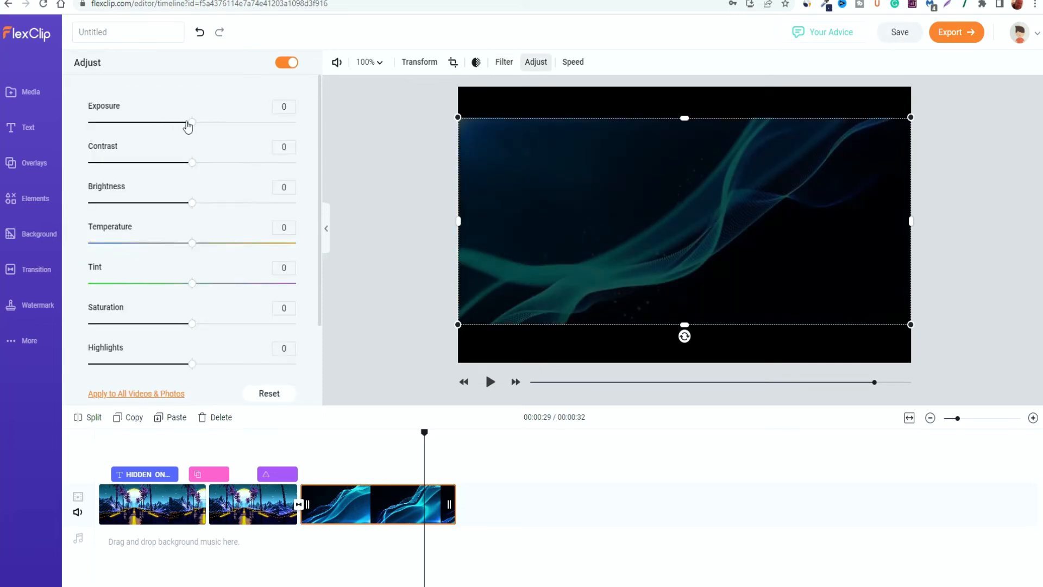
Adjust the blue wave clip to exposure 9, contrast -31, brightness 7, temperature -9, saturation 21 and highlights 25.
drag(220, 126, 219, 127)
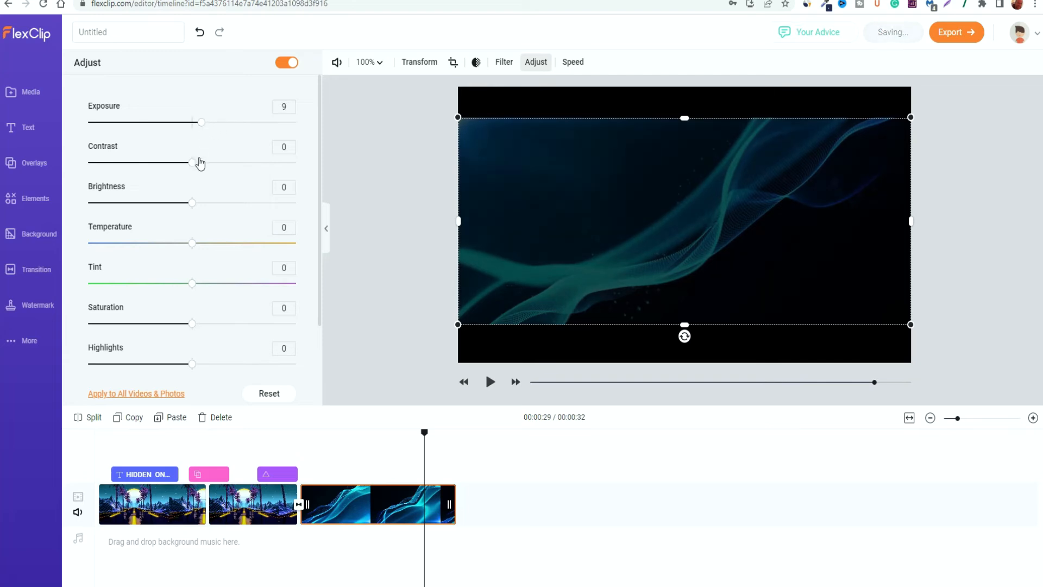
mouse_move(192, 203)
mouse_down()
mouse_move(219, 207)
mouse_move(199, 205)
mouse_up()
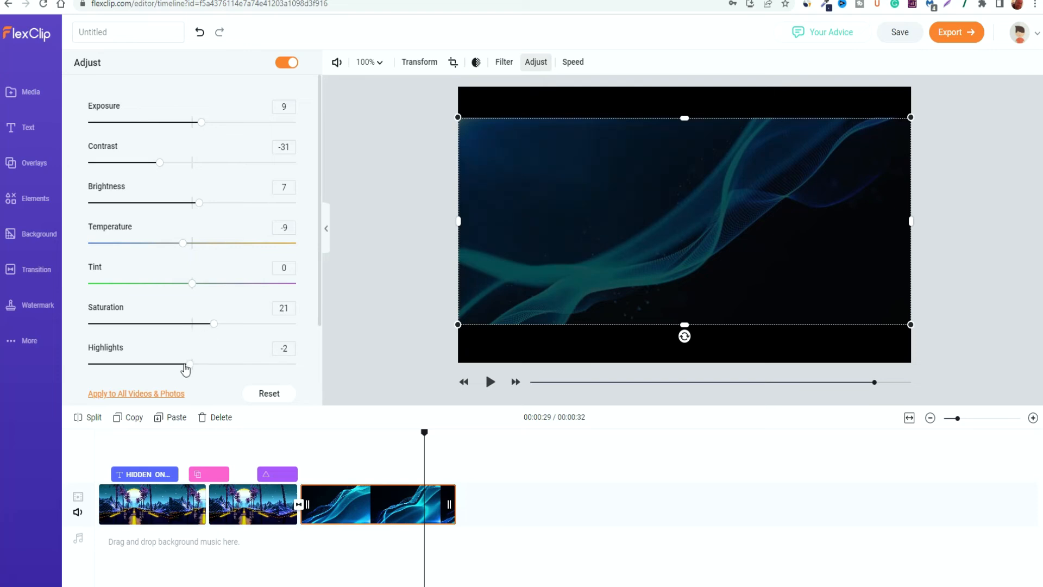
mouse_move(201, 369)
mouse_down()
mouse_move(234, 369)
mouse_move(218, 369)
mouse_up()
Try a slower playback speed on the blue wave clip and restore its normal speed.
click(573, 61)
click(570, 102)
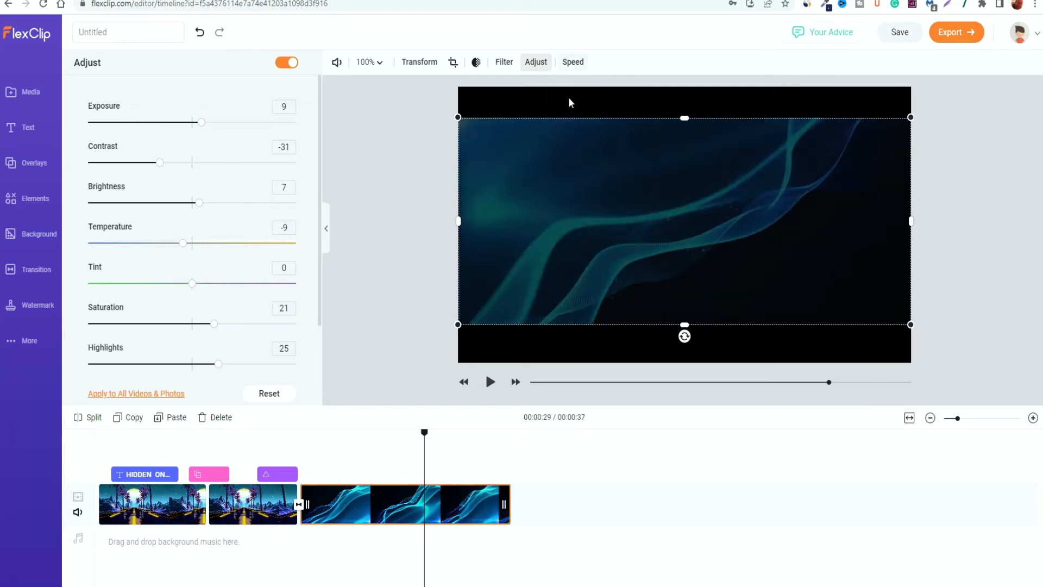
click(572, 62)
click(571, 131)
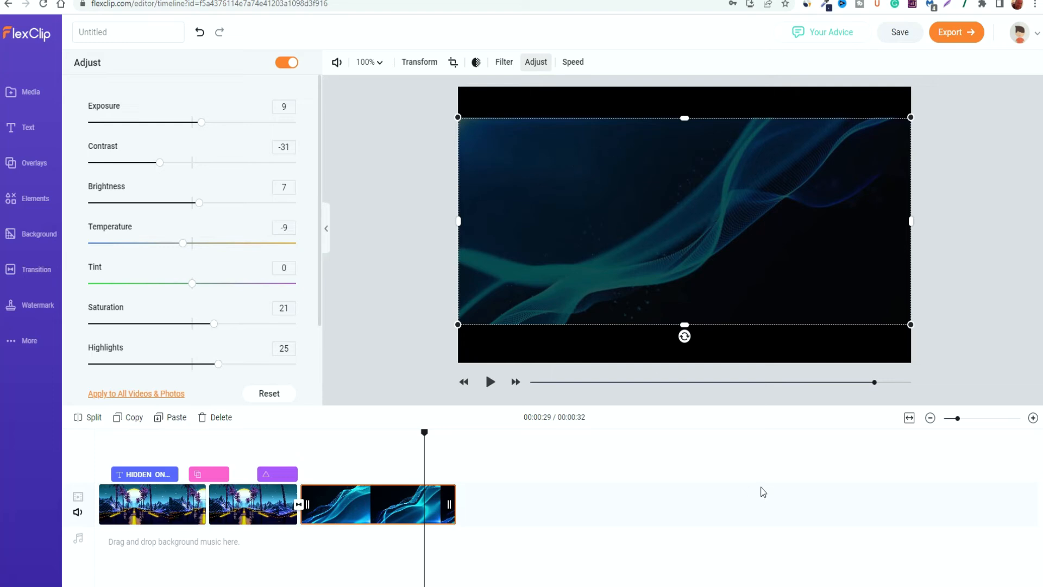
Undo the rotation, crop, opacity and color adjustments made to the blue wave clip.
key(ctrl+z)
key(ctrl+z)
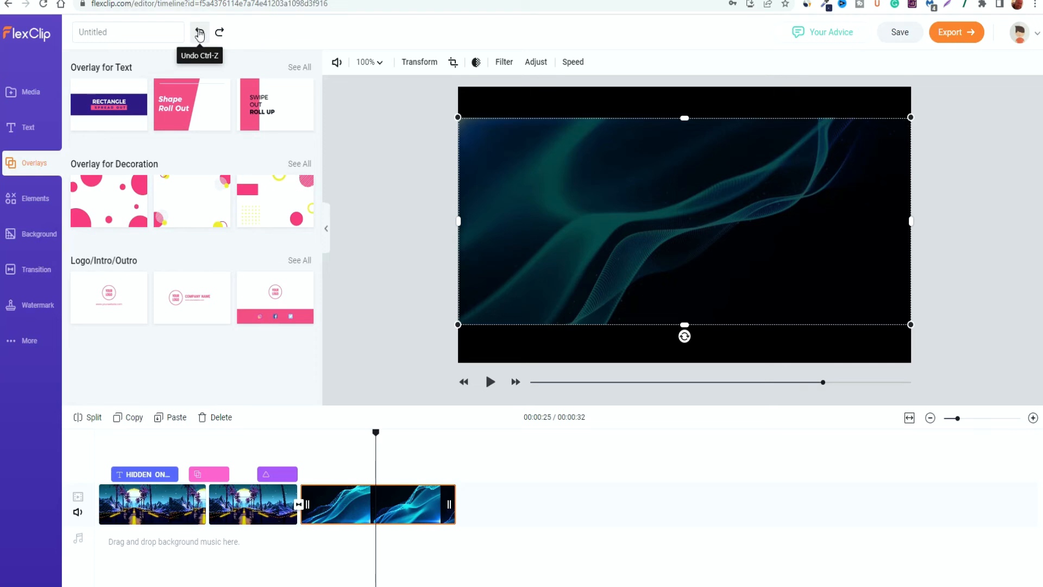
click(200, 35)
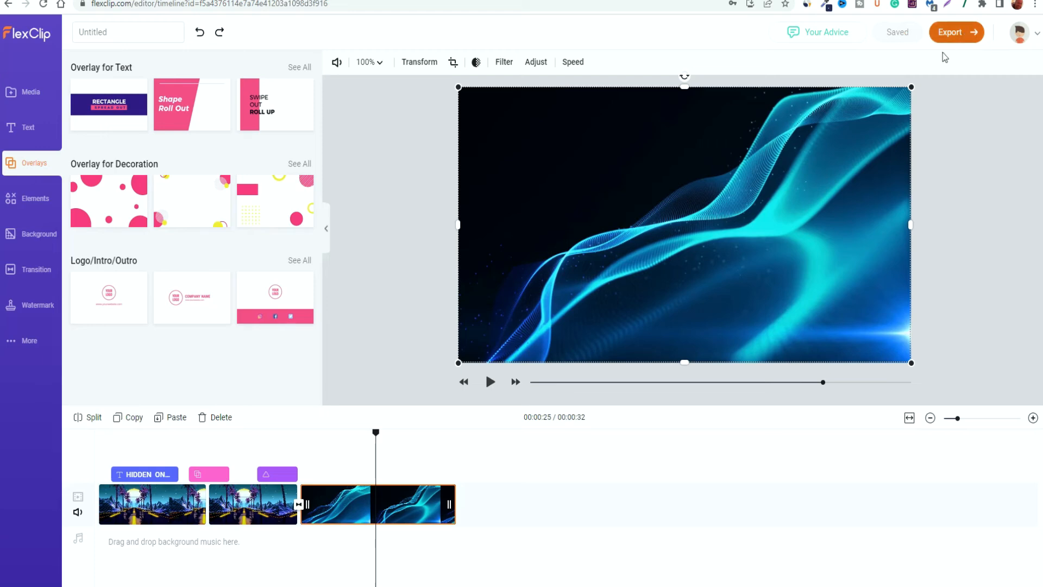
Open the MP4 export settings, try the 1080p and 480p resolutions, and select 720p.
click(200, 442)
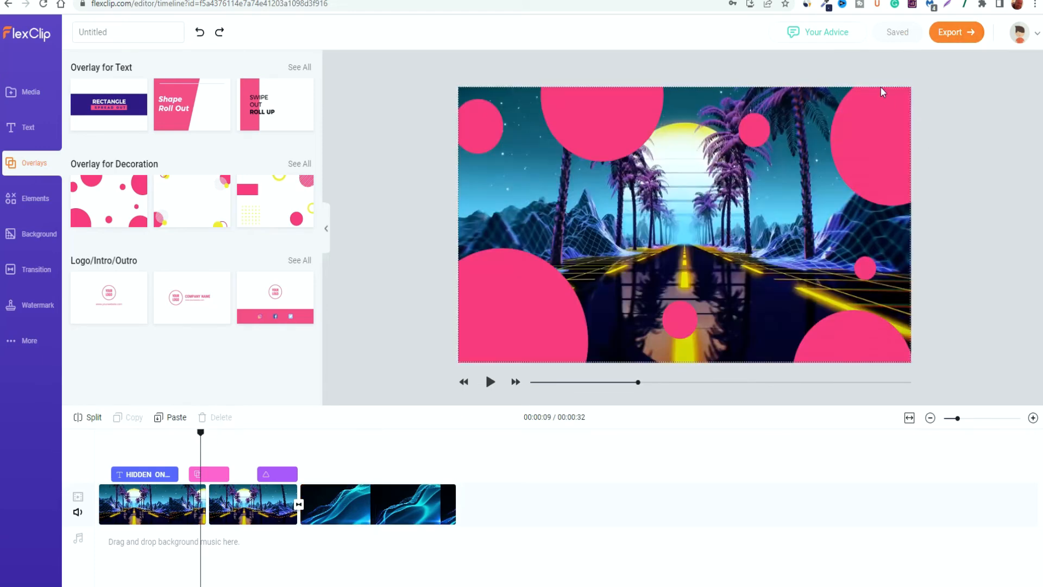
click(962, 33)
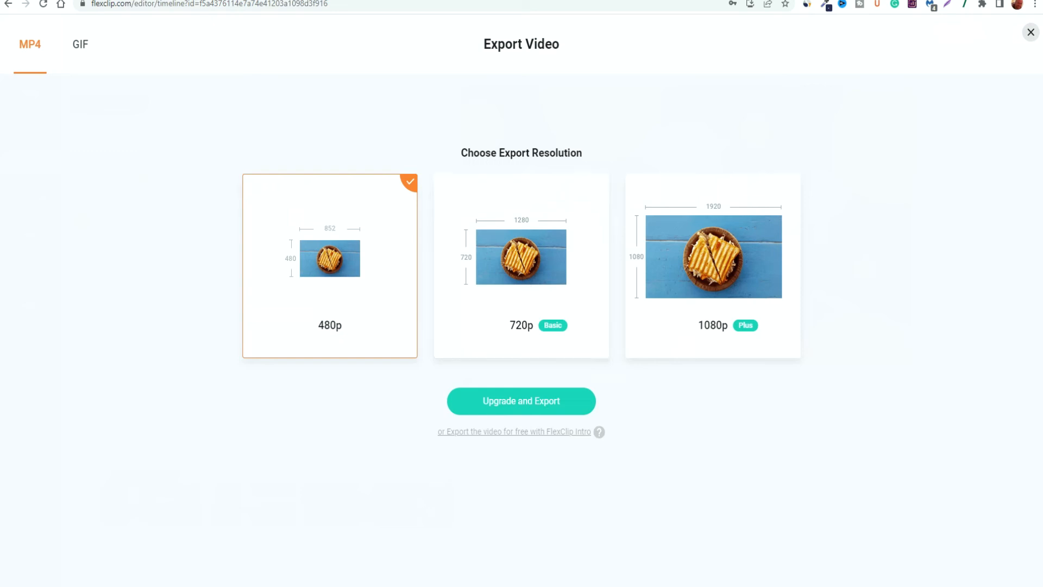
click(381, 0)
scroll(468, 358, down, 1)
scroll(465, 358, up, 1)
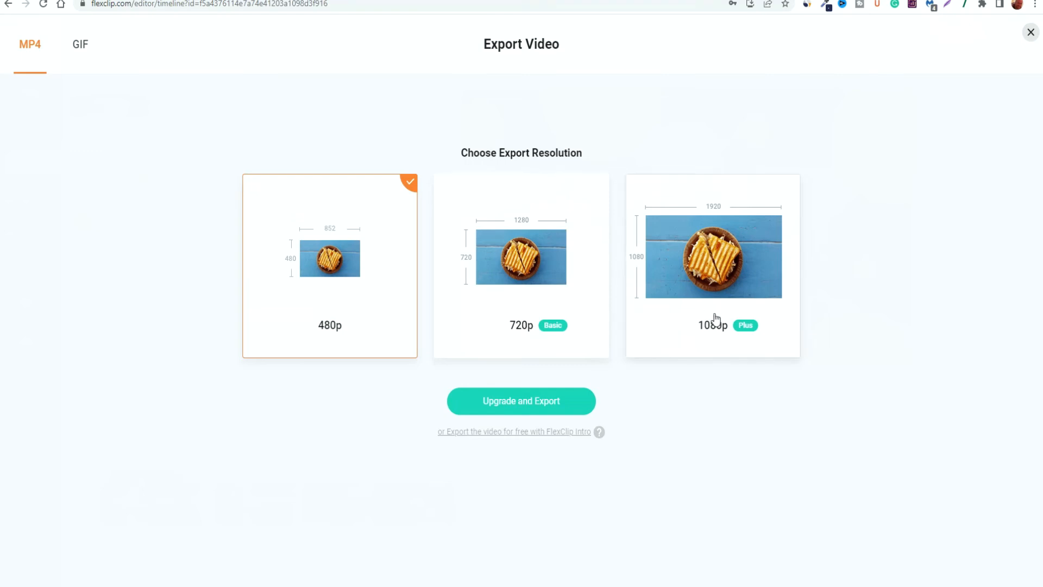
click(716, 319)
click(351, 309)
click(487, 300)
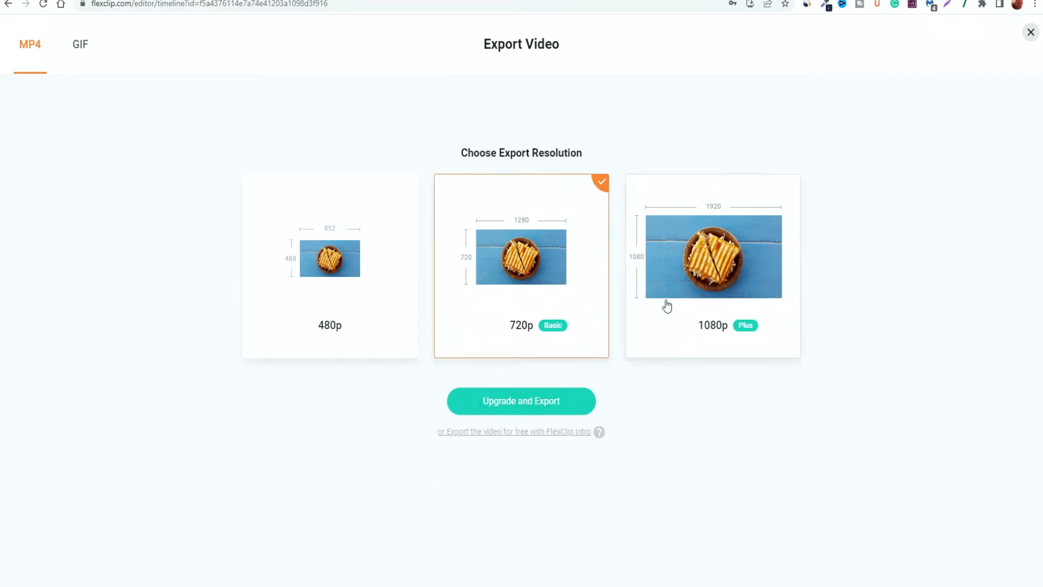
Try the 1080p export resolution, settle on 480p, and choose the free export with the FlexClip intro.
click(667, 306)
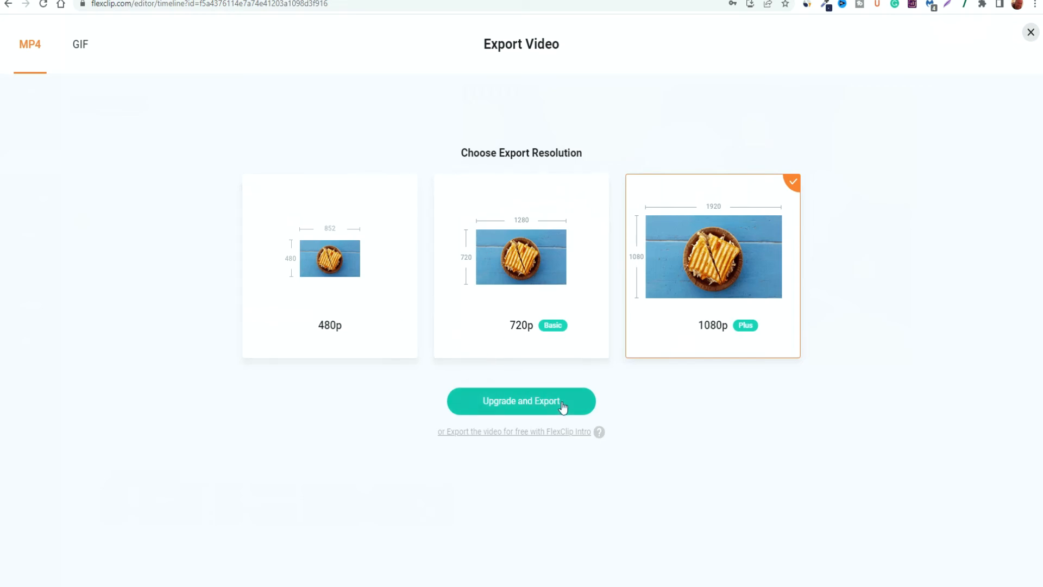
click(315, 246)
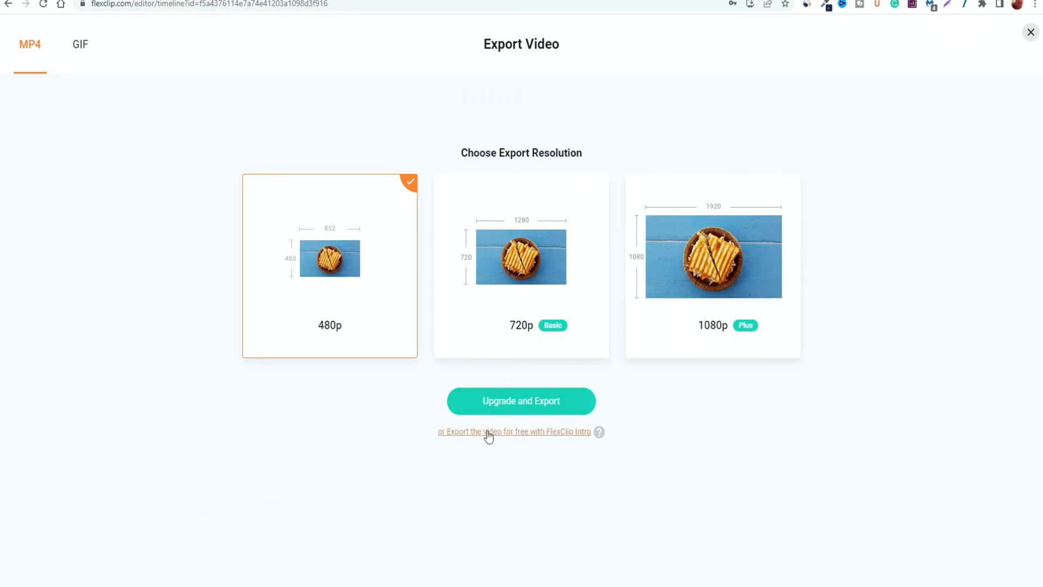
click(531, 432)
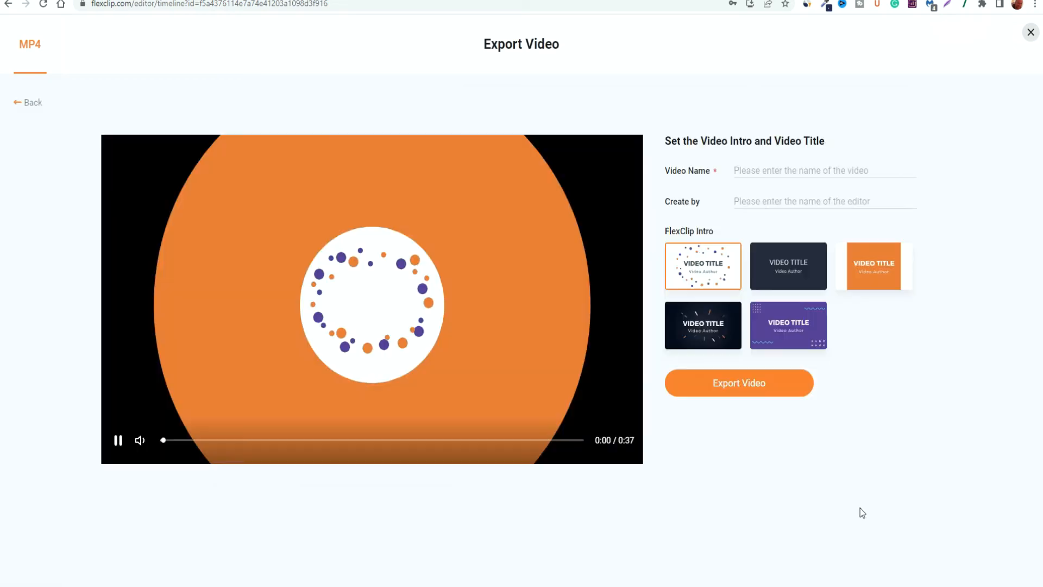
Name the video "video1" and fill in the creator's name for the intro.
click(760, 170)
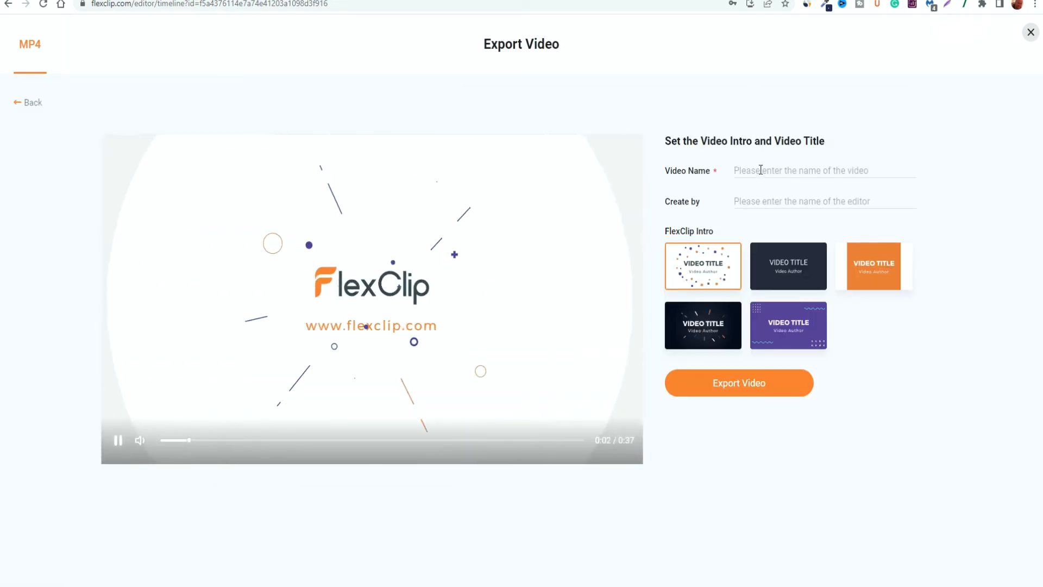
text(video1)
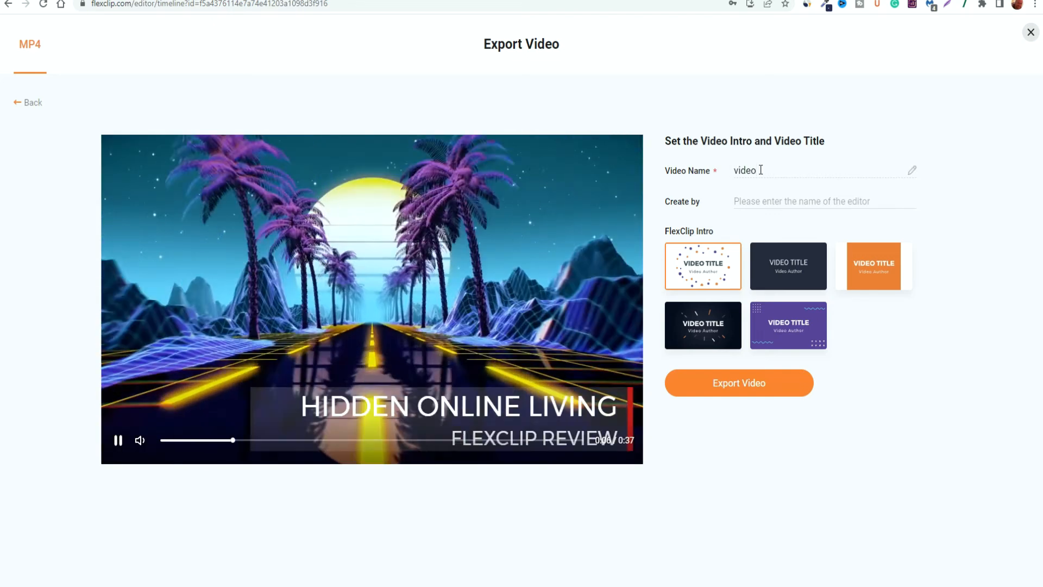
click(750, 200)
text(Peter)
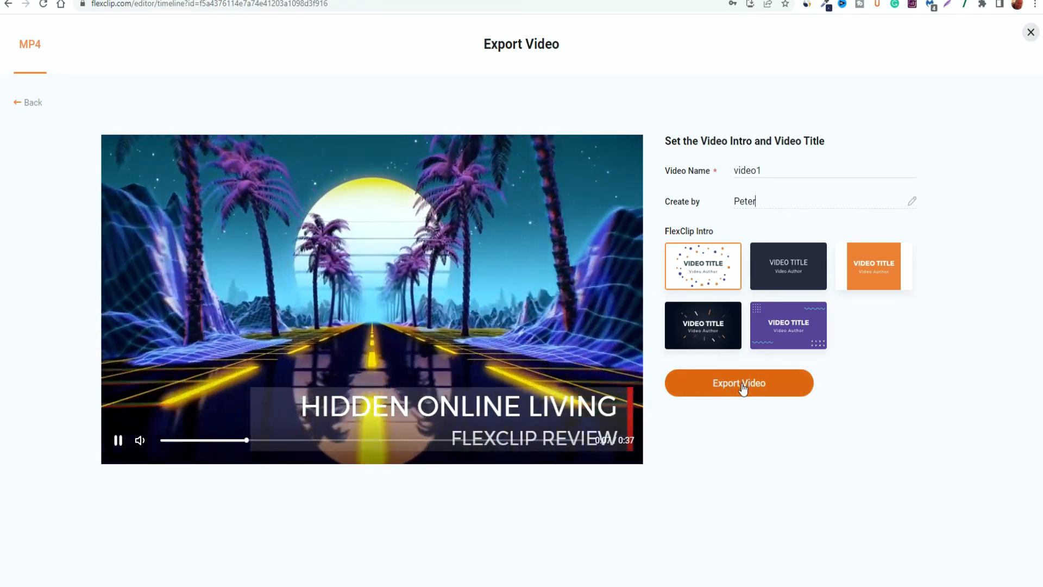
Export the video with the chosen intro and open the downloaded MP4 file for playback.
click(741, 387)
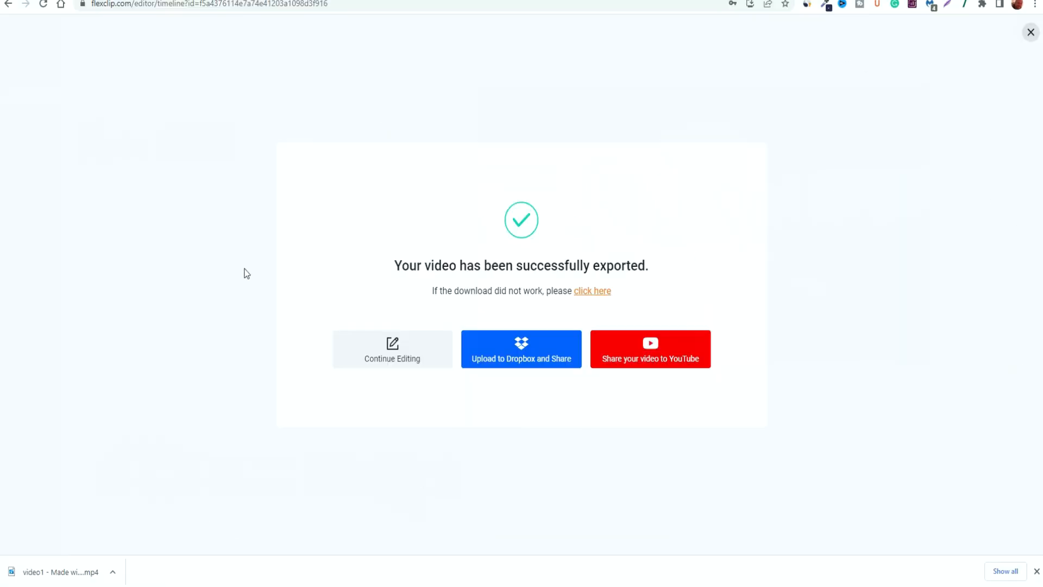
click(65, 571)
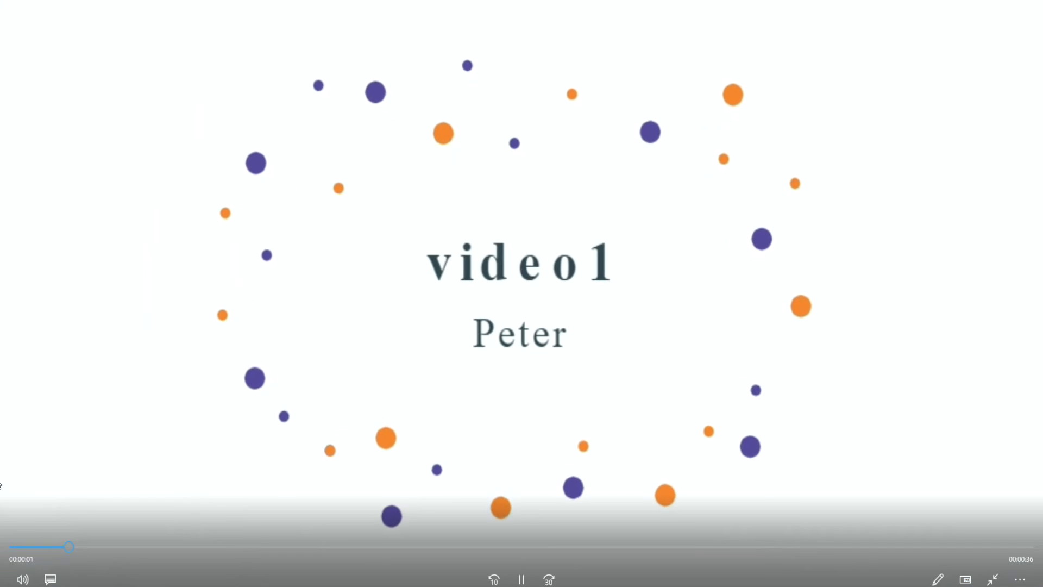